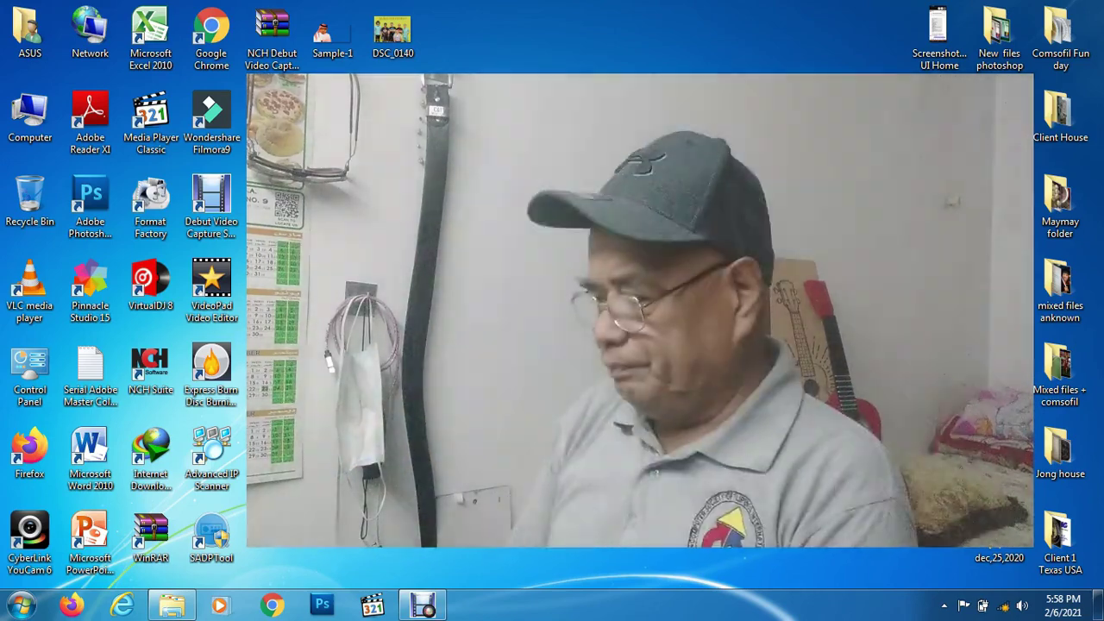
# - Launch Adobe Photoshop CS5 from its desktop shortcut to an empty workspace
pyautogui.click(90, 198)
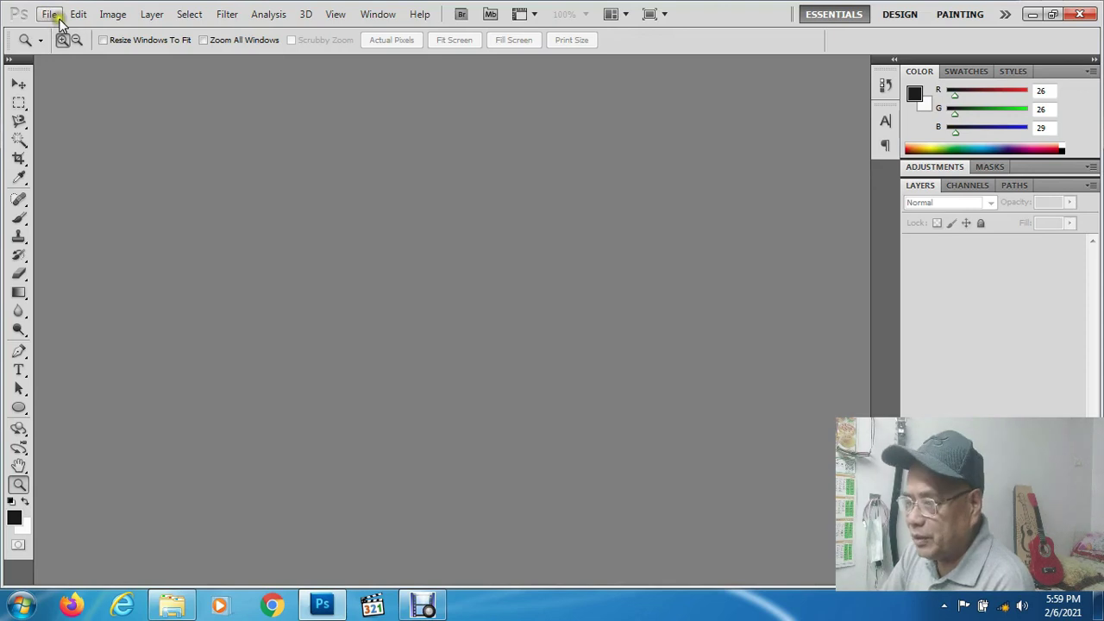
# - Start a new document with the International Paper A4 preset, measured in centimetres
pyautogui.click(49, 15)
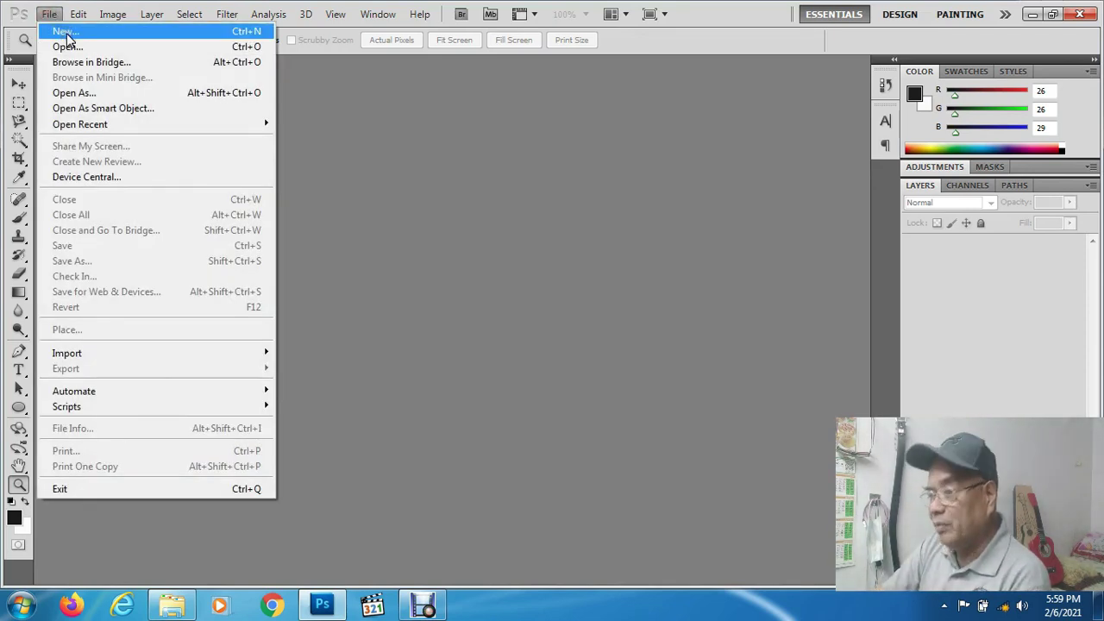
pyautogui.click(67, 36)
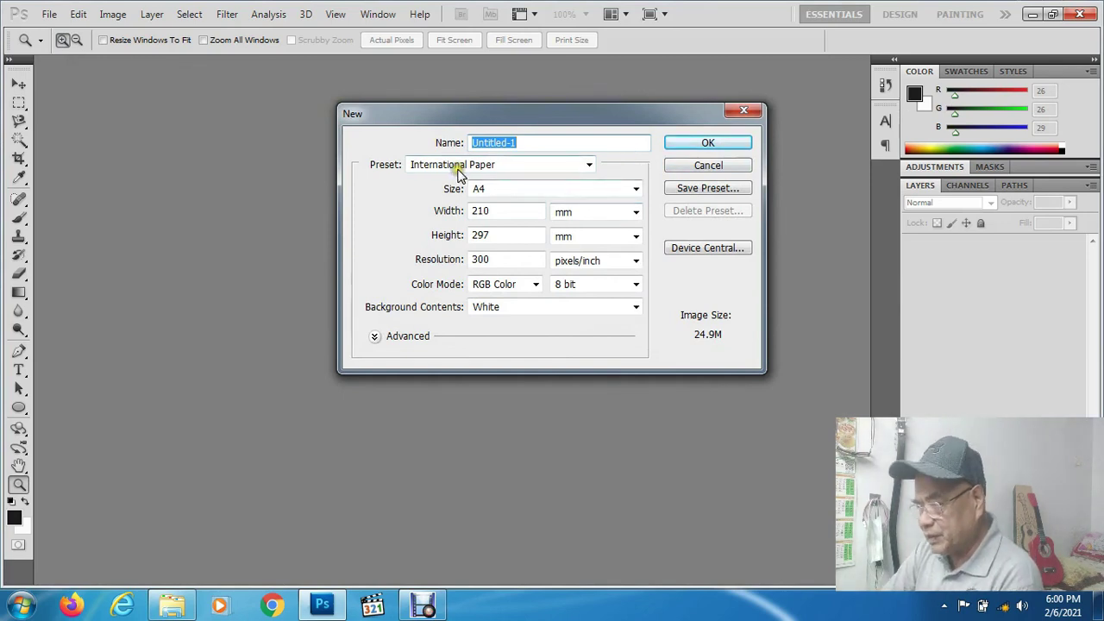
pyautogui.click(588, 163)
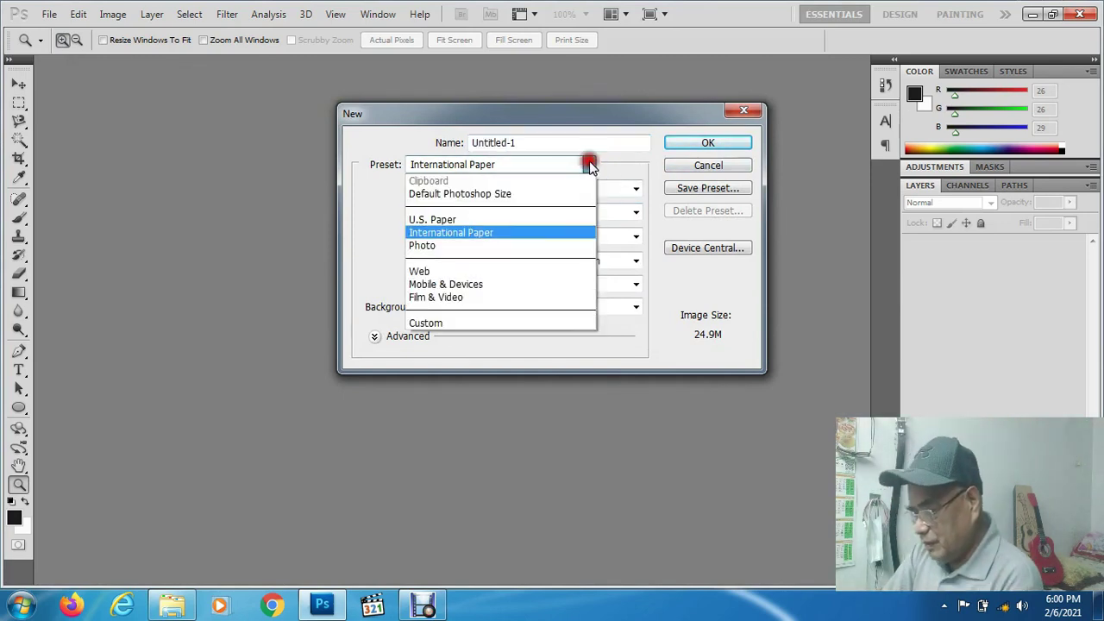
pyautogui.click(503, 232)
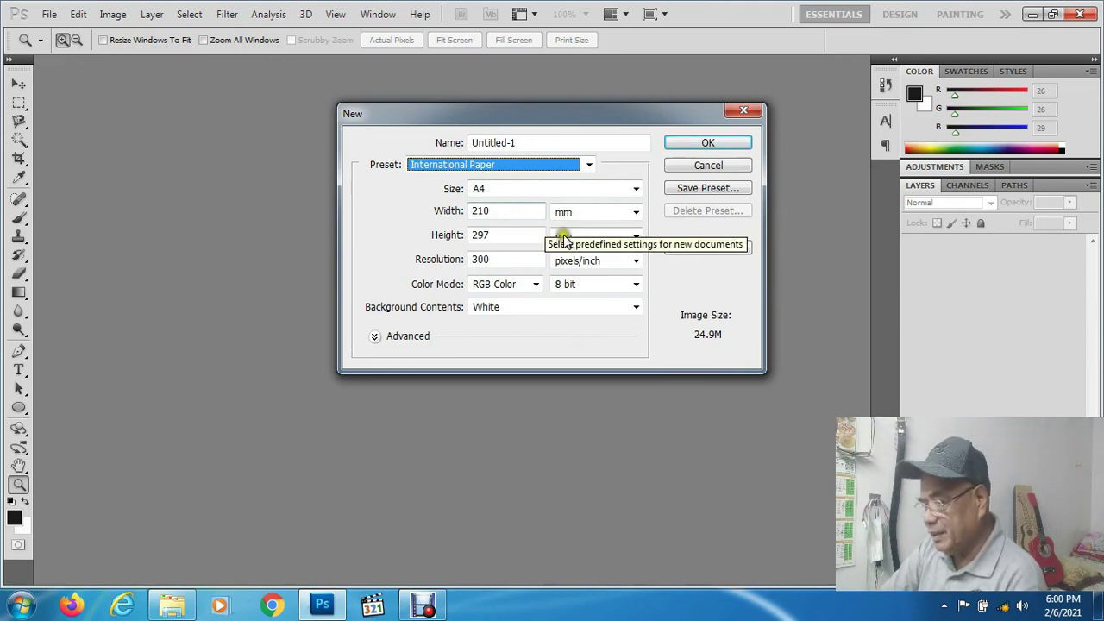
pyautogui.click(635, 214)
pyautogui.click(601, 262)
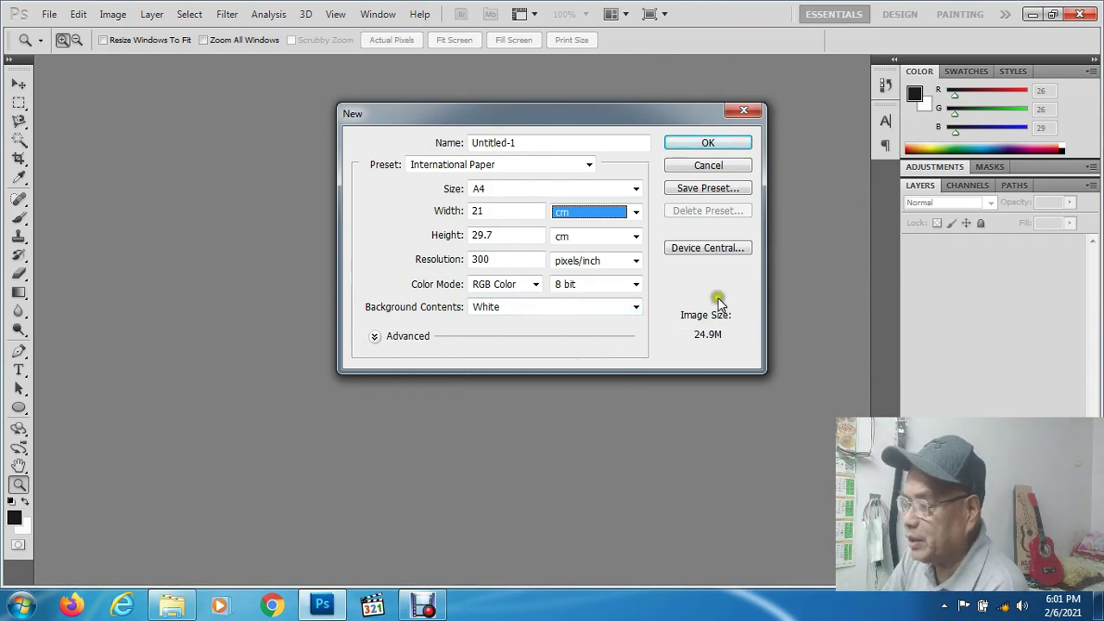
# - Create the blank A4 document, rotate it 90° clockwise, then undo back to portrait
pyautogui.click(708, 144)
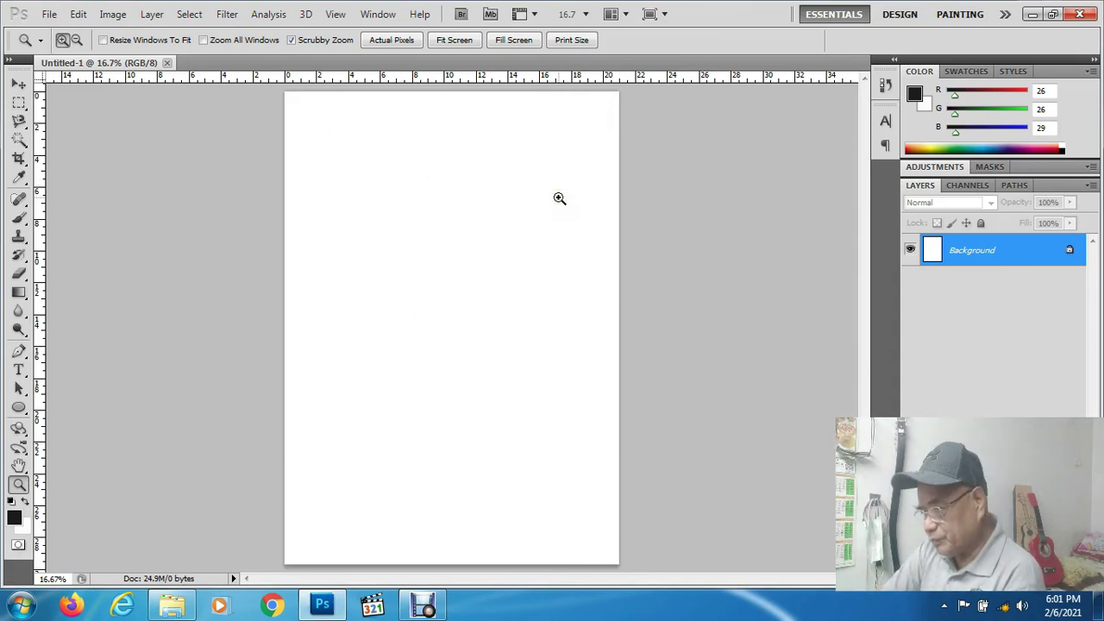
pyautogui.click(114, 18)
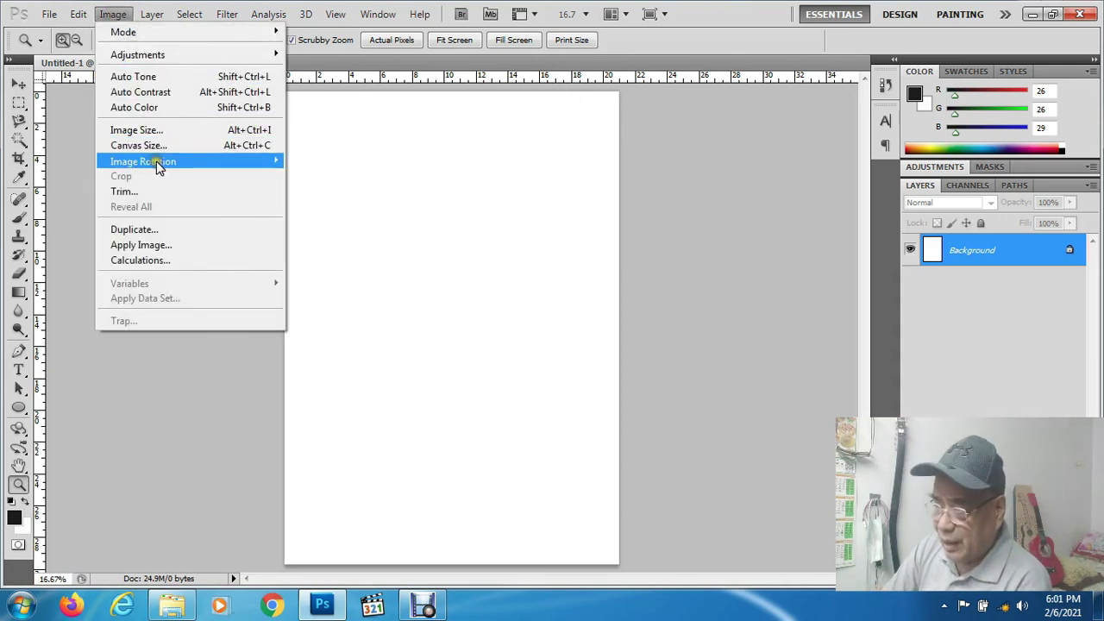
pyautogui.moveTo(143, 161)
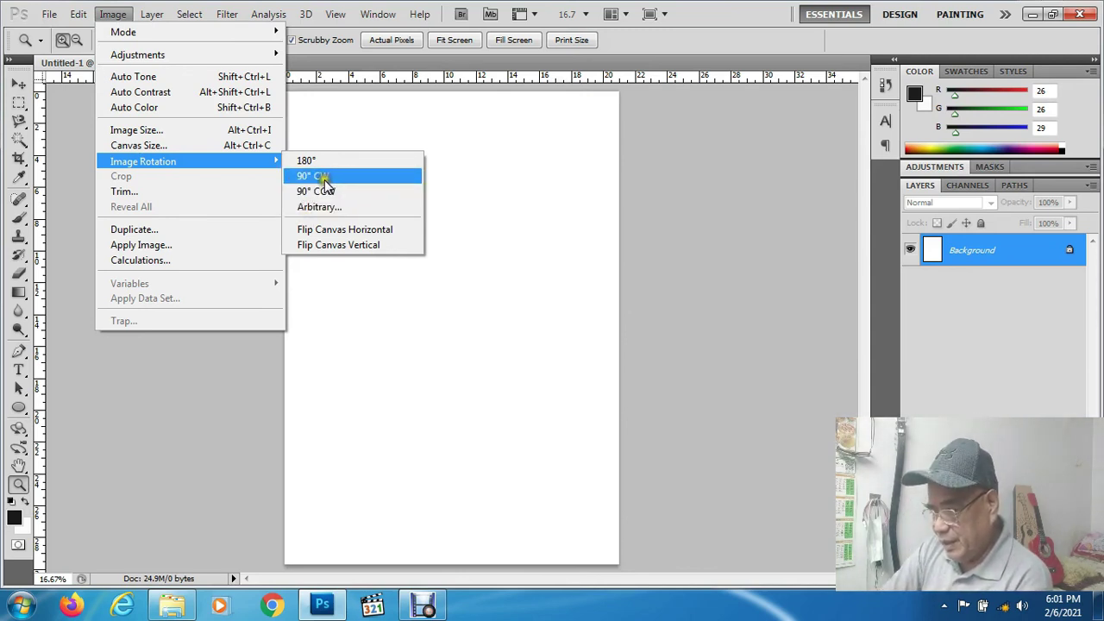
pyautogui.click(324, 180)
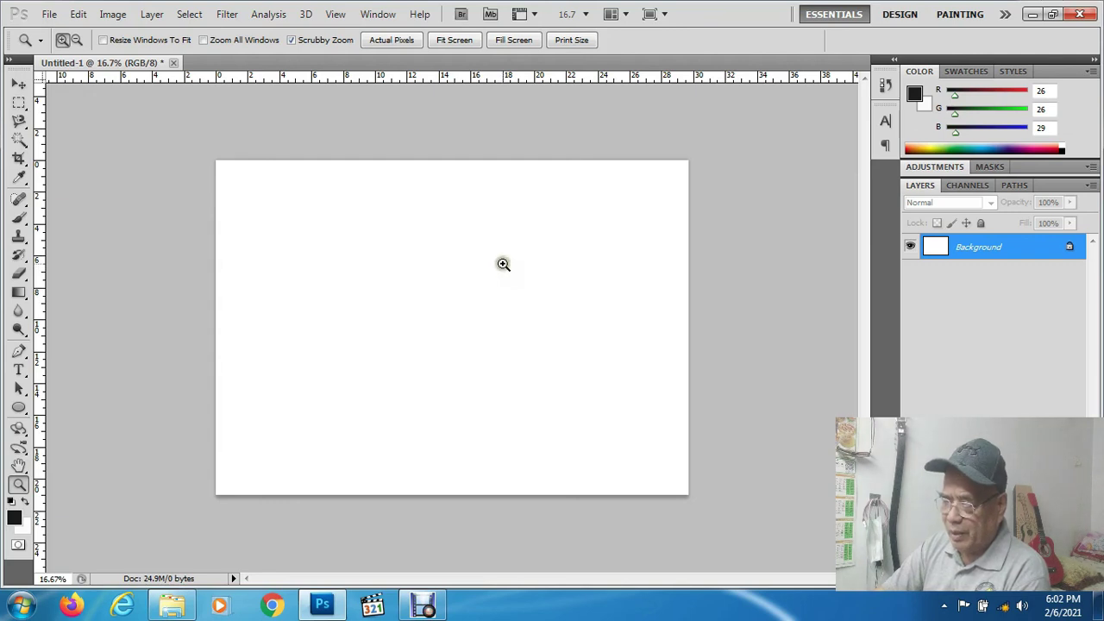
pyautogui.hotkey('ctrl', 'z')
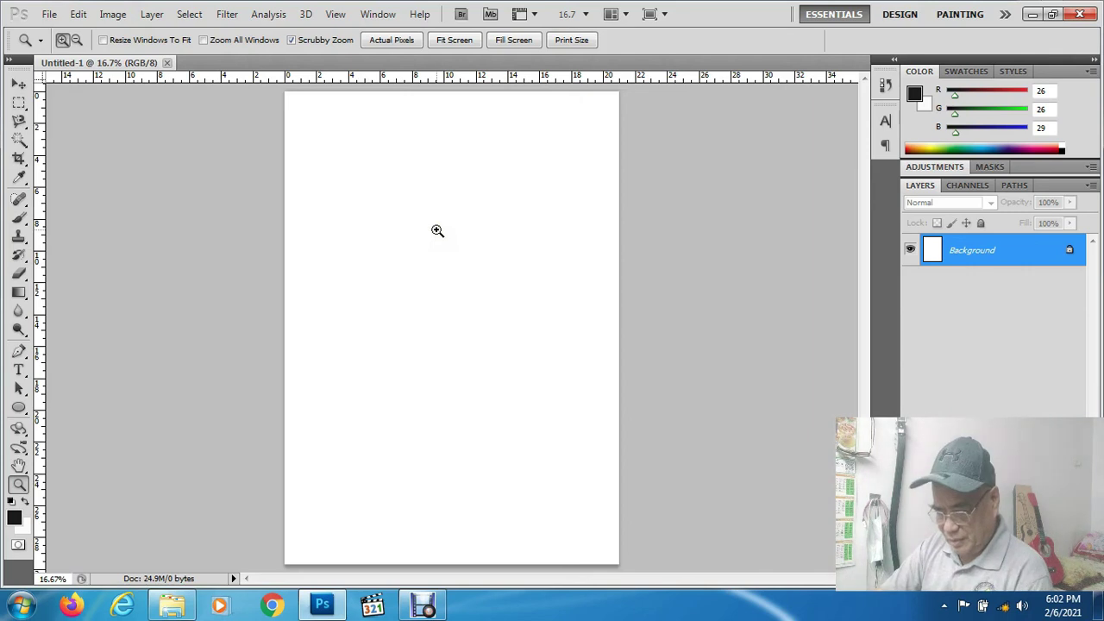
# - Redo the 90° clockwise rotation so the blank canvas is landscape again
pyautogui.hotkey('ctrl', 'alt', 'r')
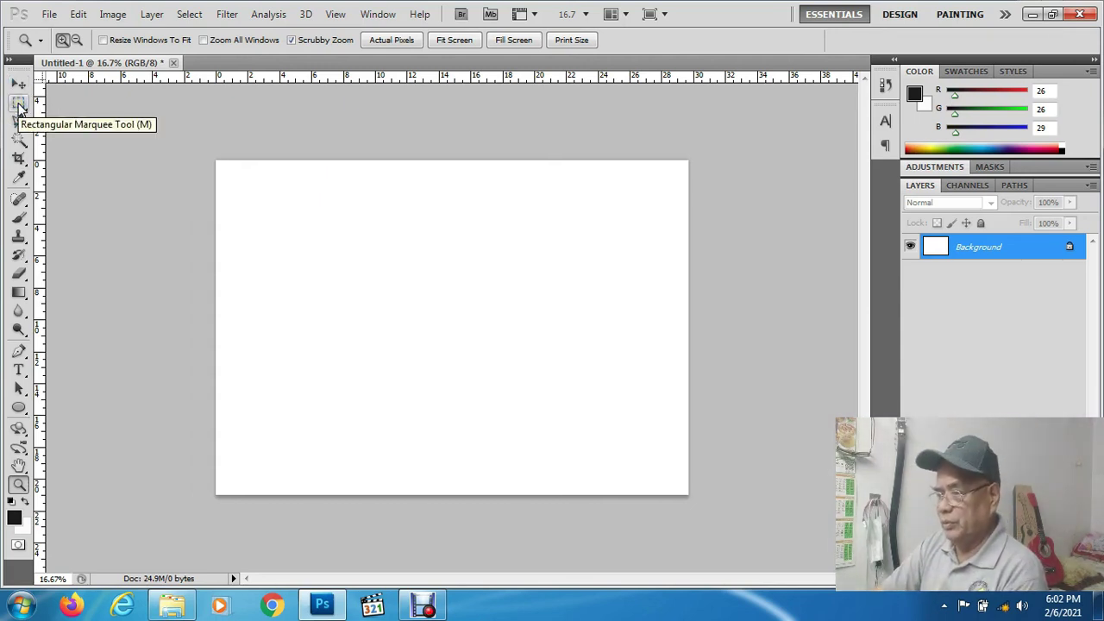
# - Try the Rectangular Marquee and Magnetic Lasso, ending with the freehand Lasso tool active
pyautogui.click(19, 105)
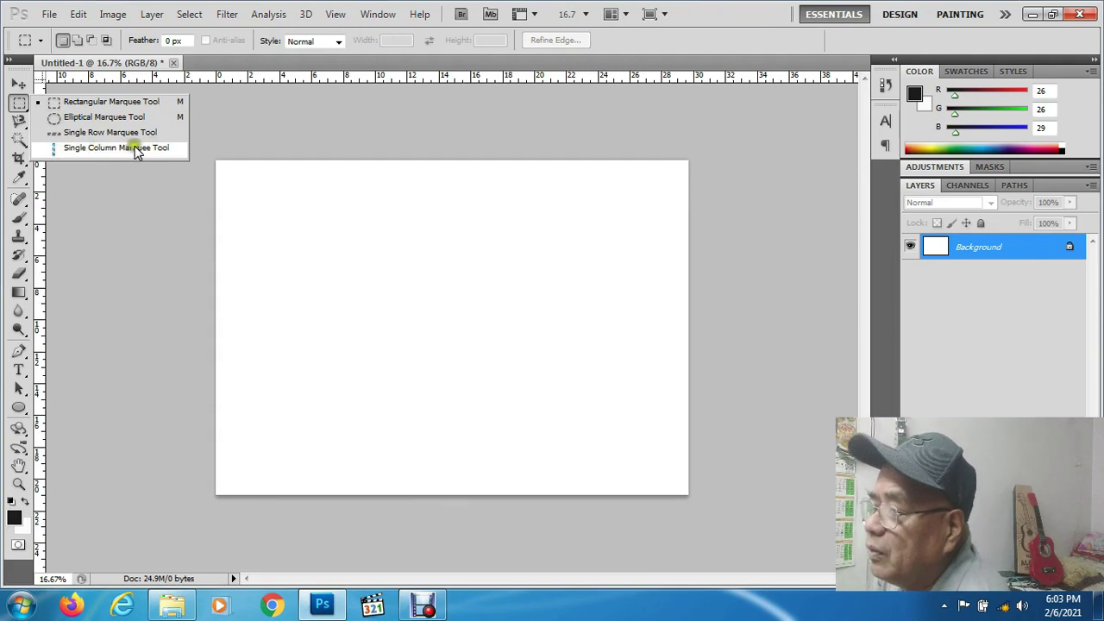
pyautogui.click(20, 122)
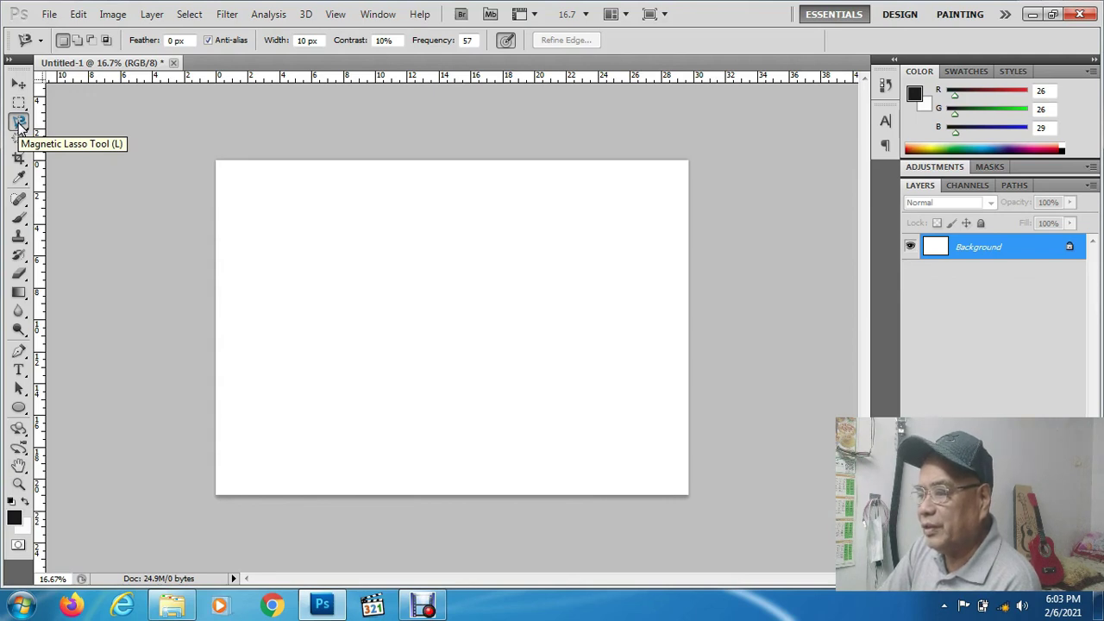
pyautogui.moveTo(20, 122); pyautogui.dragTo(60, 123)
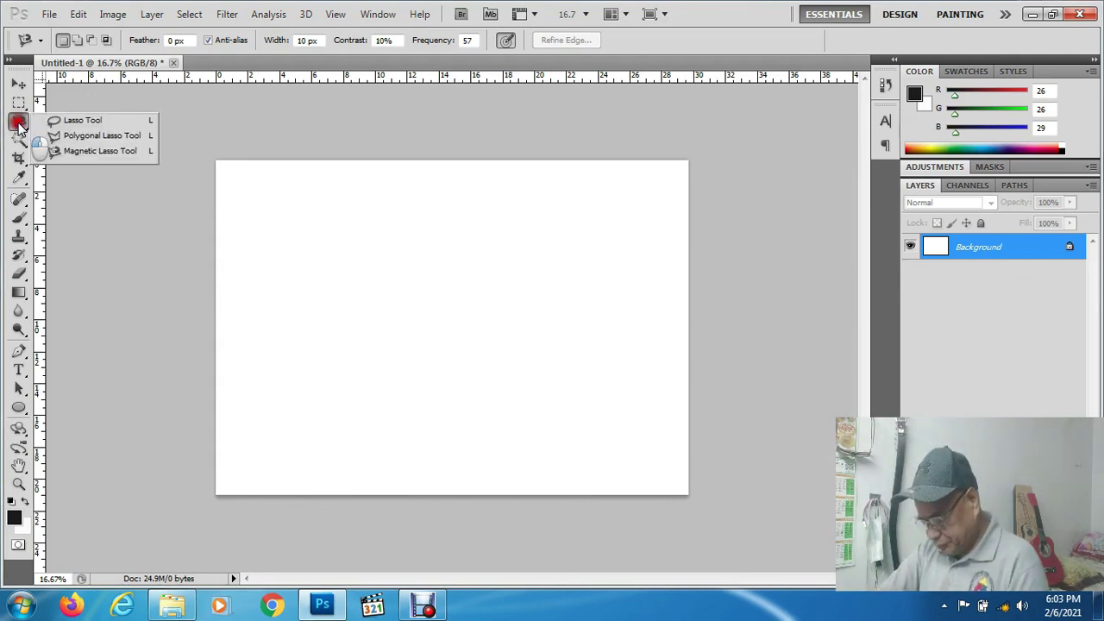
pyautogui.click(66, 122)
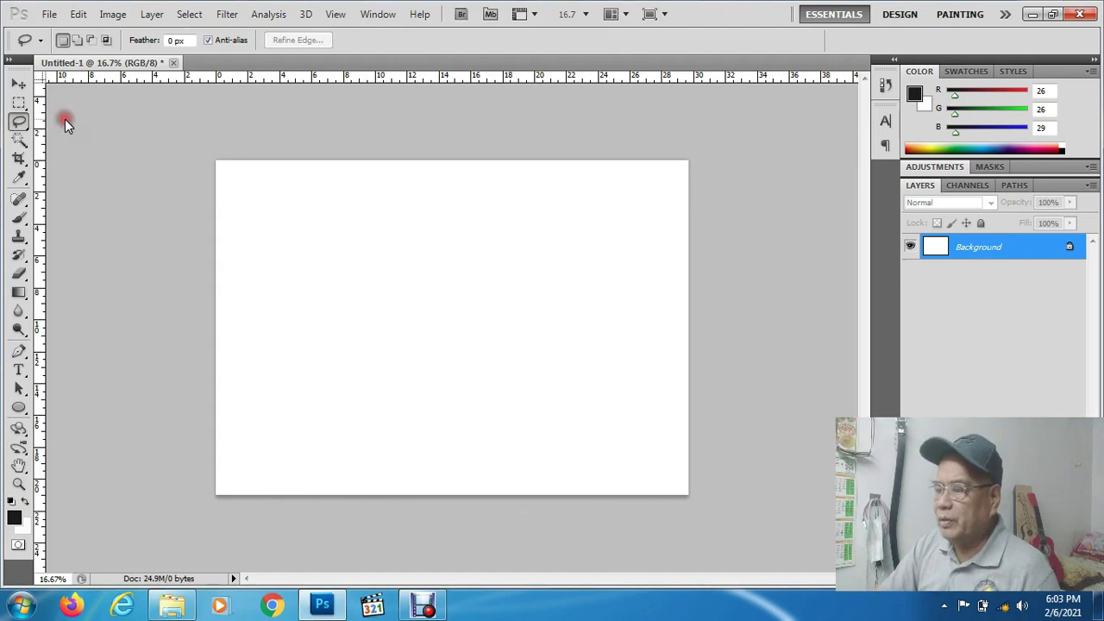
pyautogui.click(19, 123)
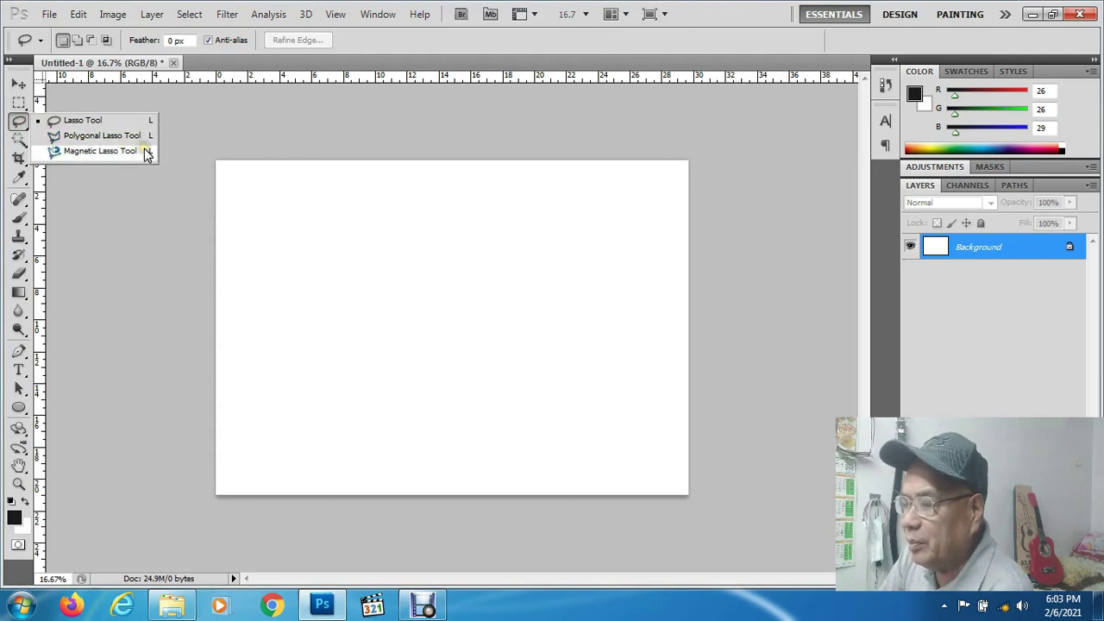
pyautogui.click(19, 124)
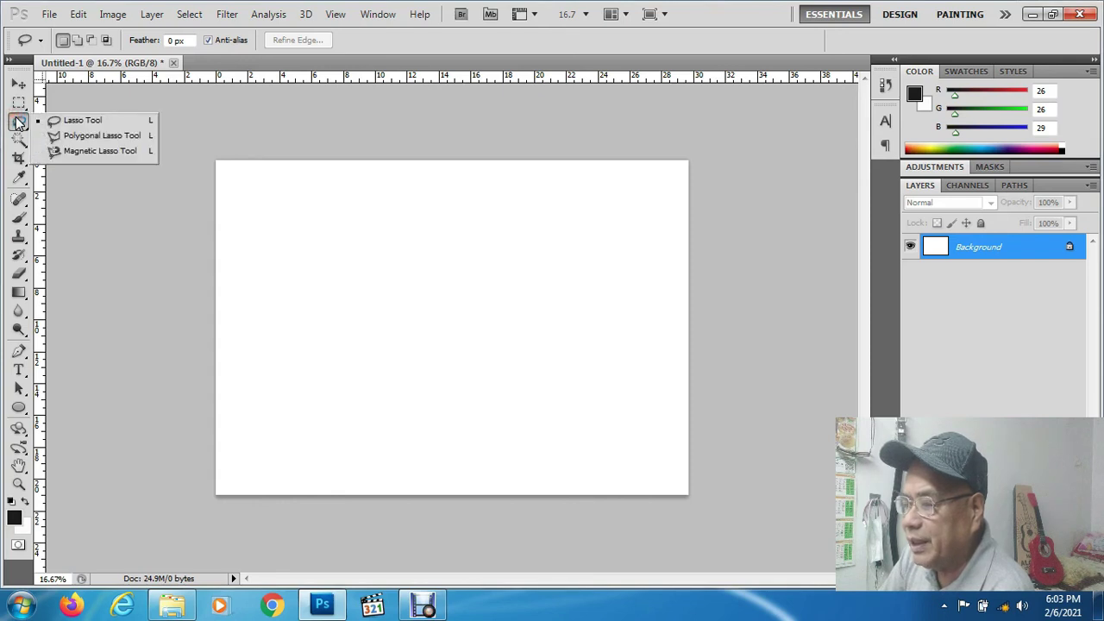
pyautogui.click(19, 123)
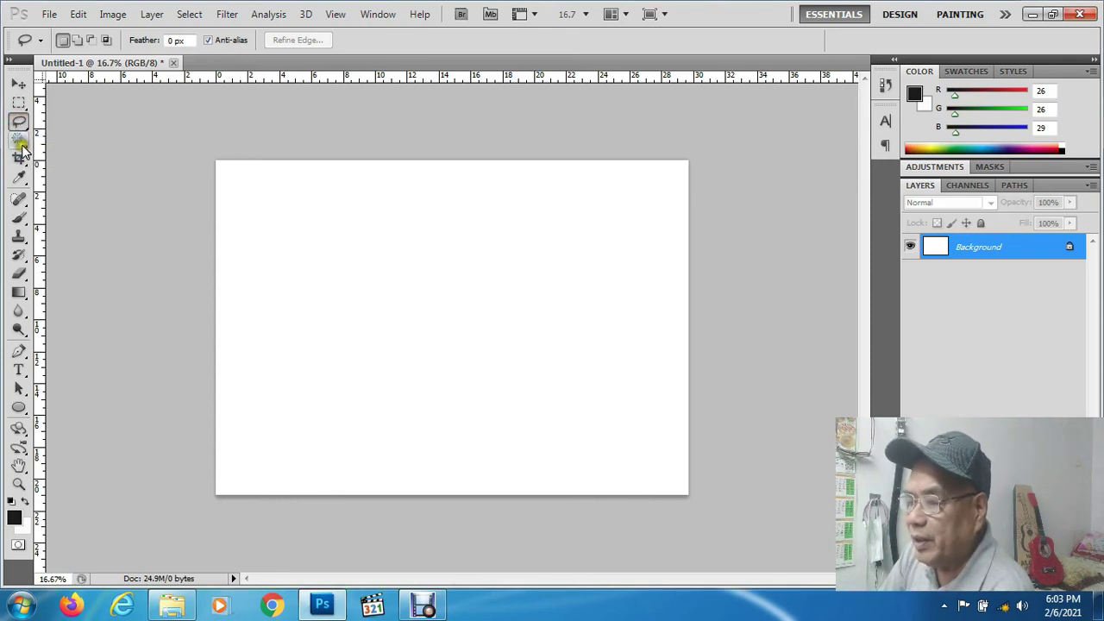
# - Review the Magic Wand and Crop/Slice tool variants, dismissing the Windows colour-scheme warning
pyautogui.click(19, 140)
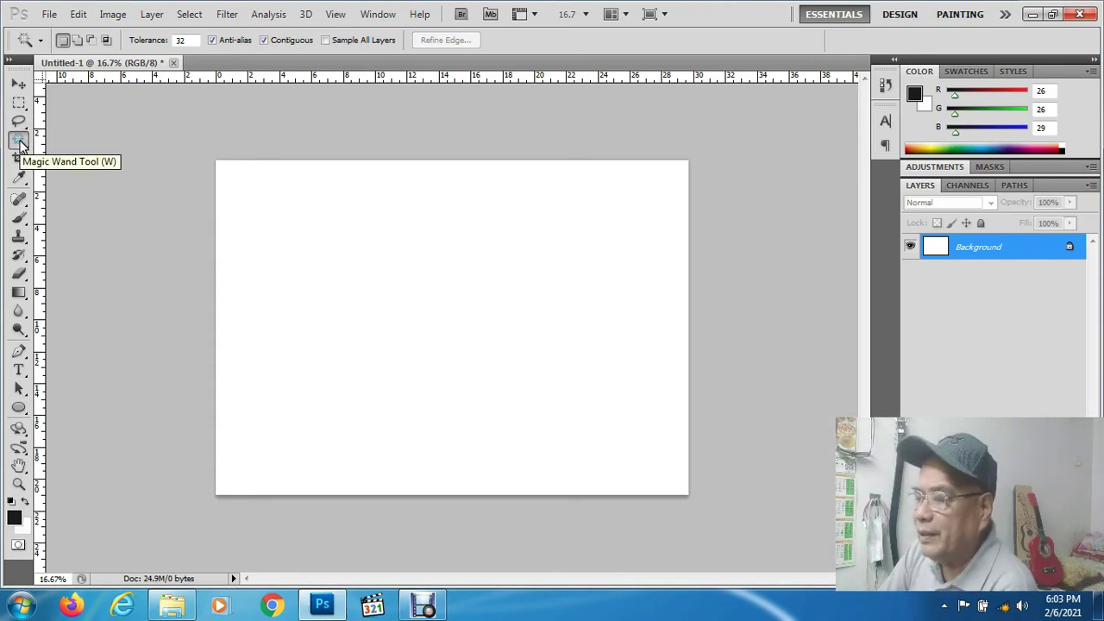
pyautogui.click(21, 142)
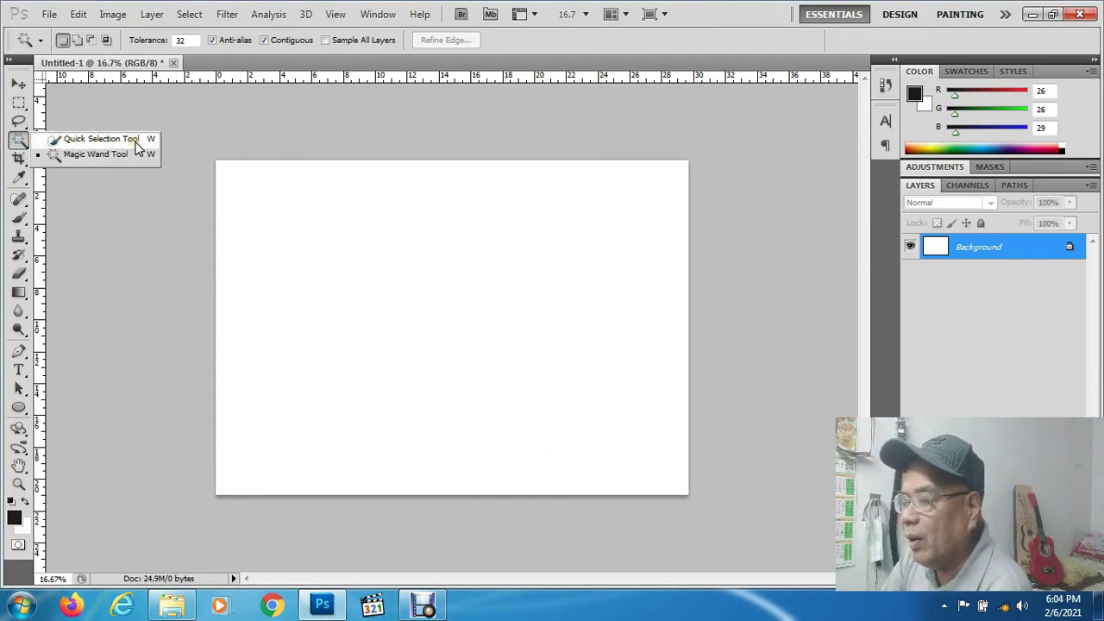
pyautogui.click(110, 155)
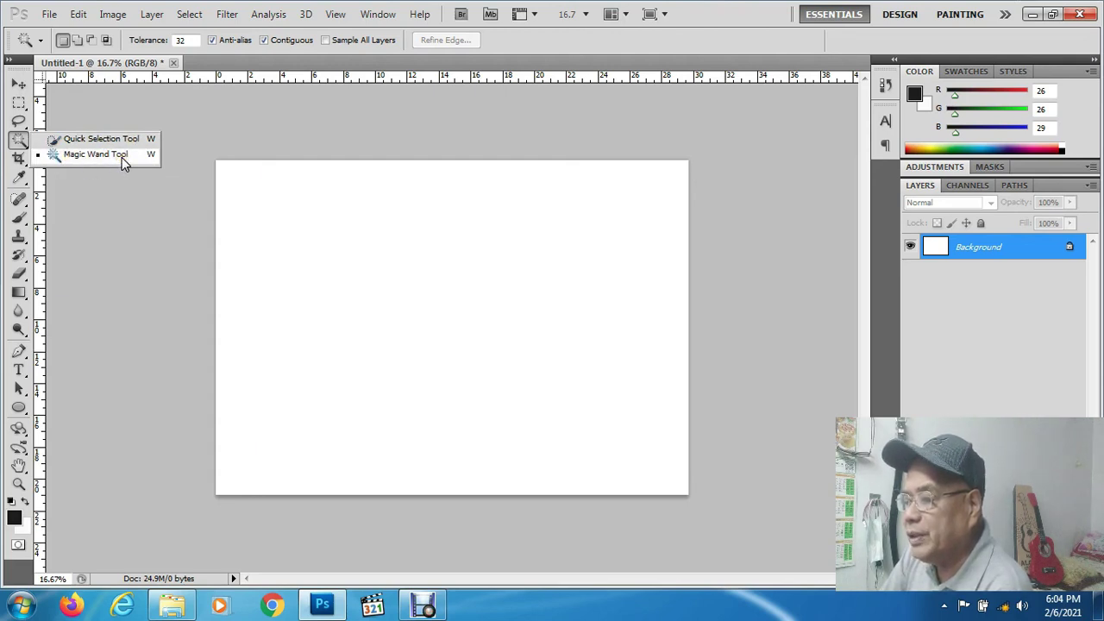
pyautogui.click(12, 159)
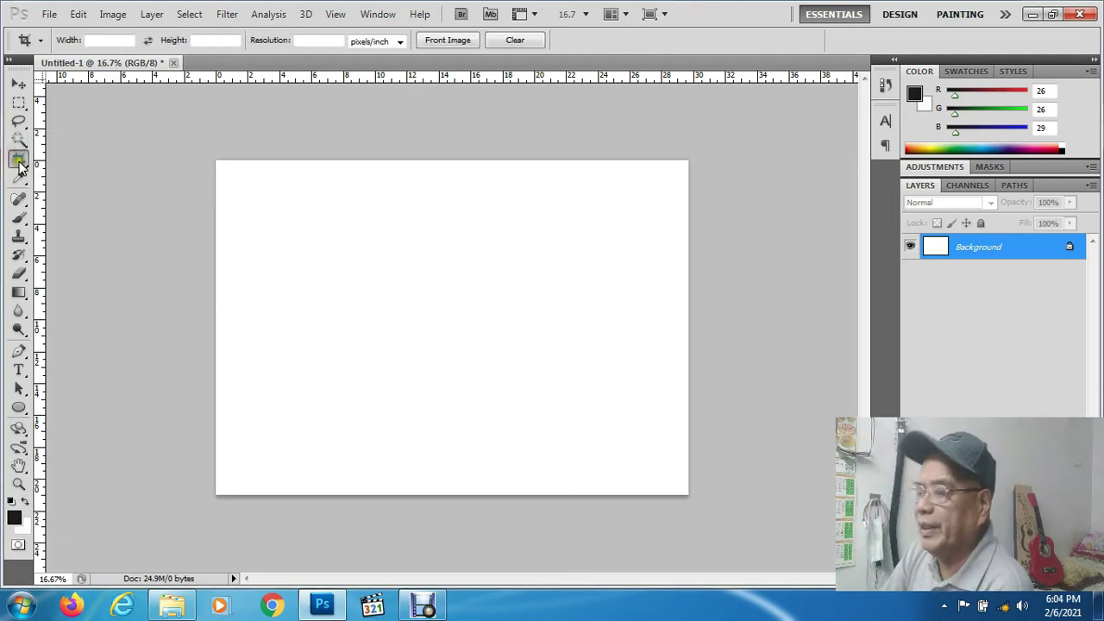
pyautogui.click(18, 161)
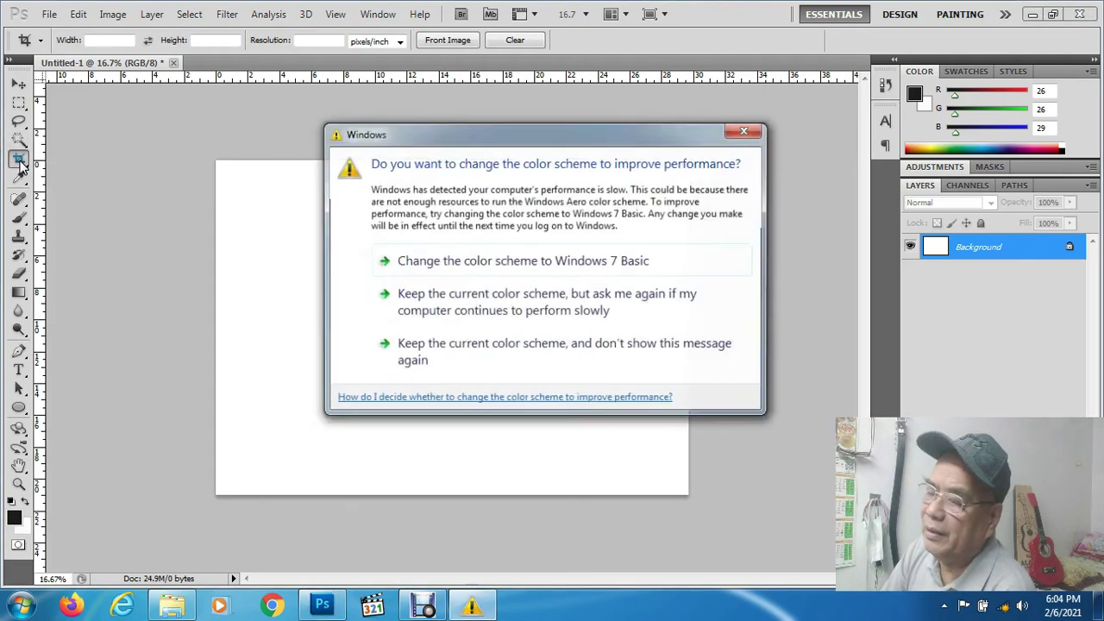
pyautogui.click(748, 131)
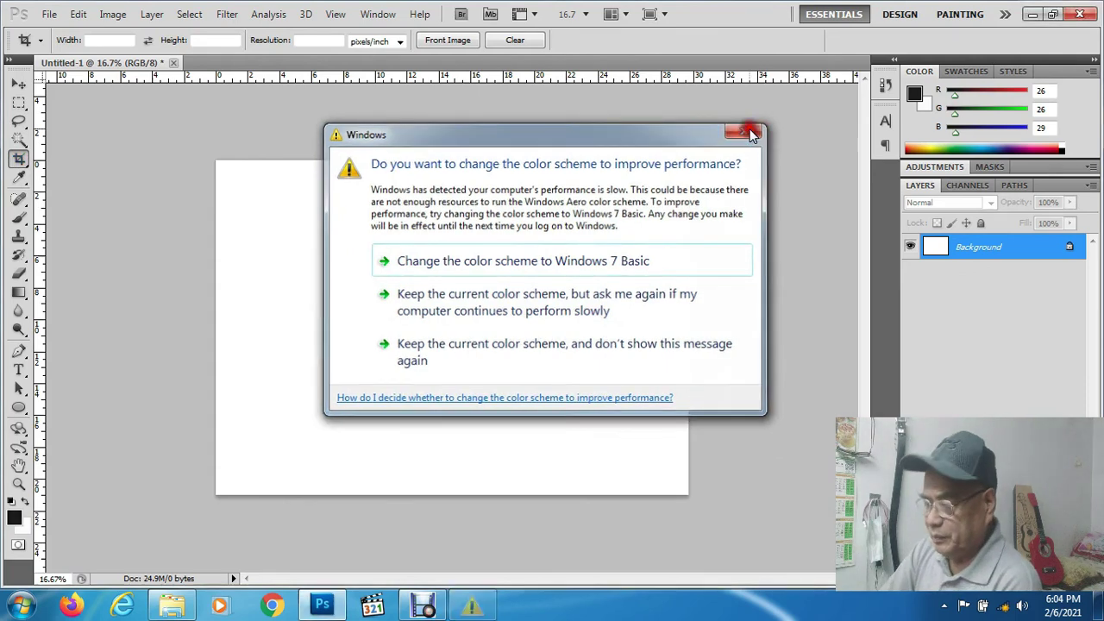
pyautogui.click(19, 159)
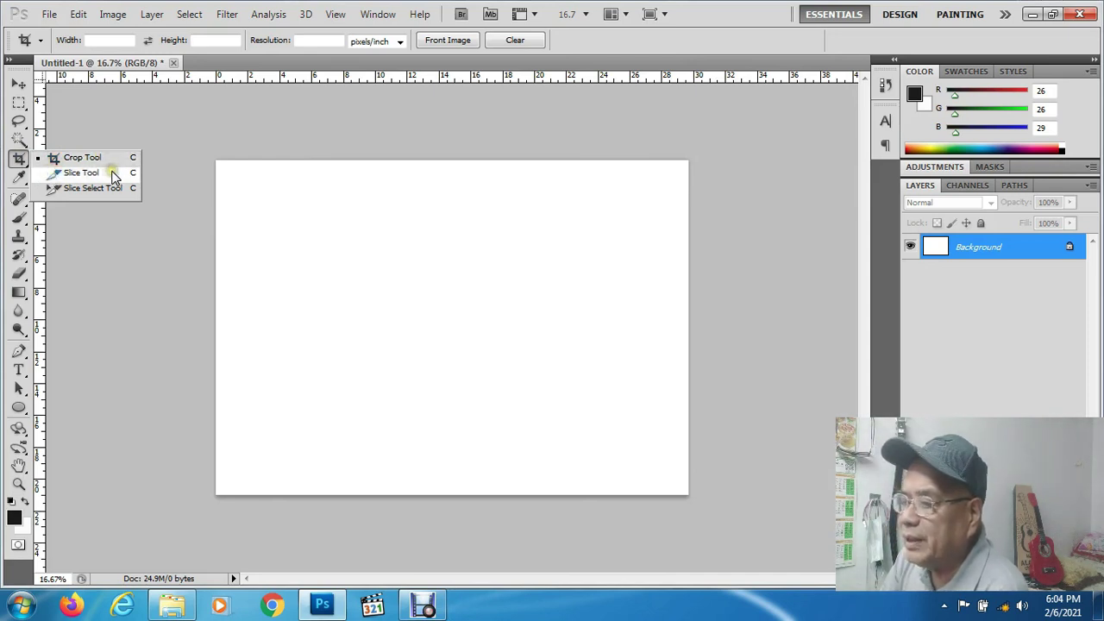
pyautogui.click(78, 188)
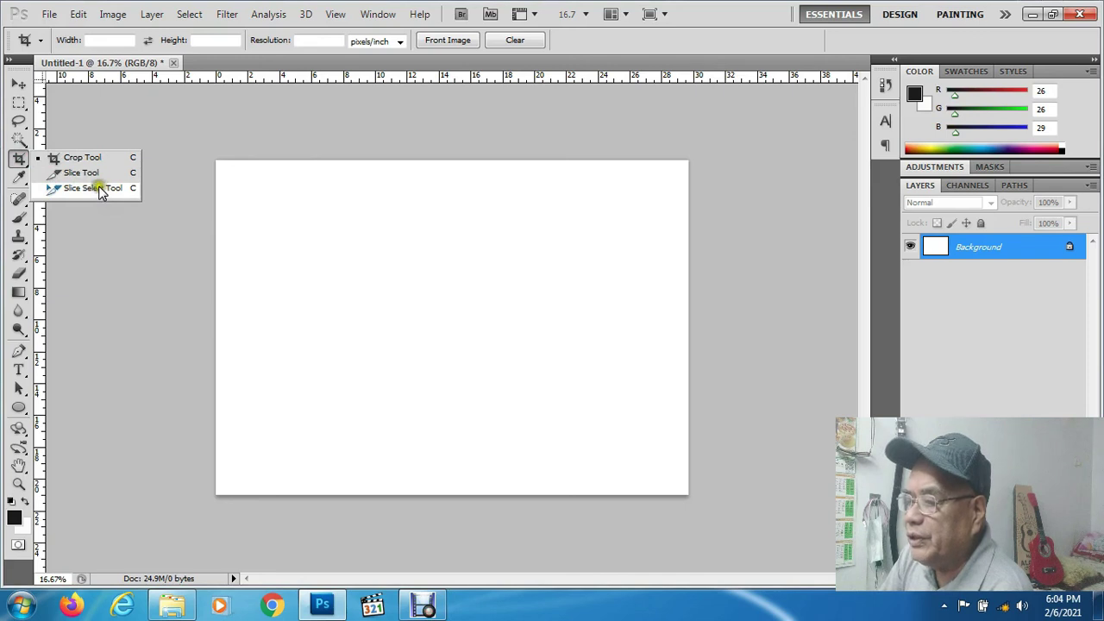
# - Review the Eyedropper tool variants, then make the Spot Healing Brush active
pyautogui.click(19, 178)
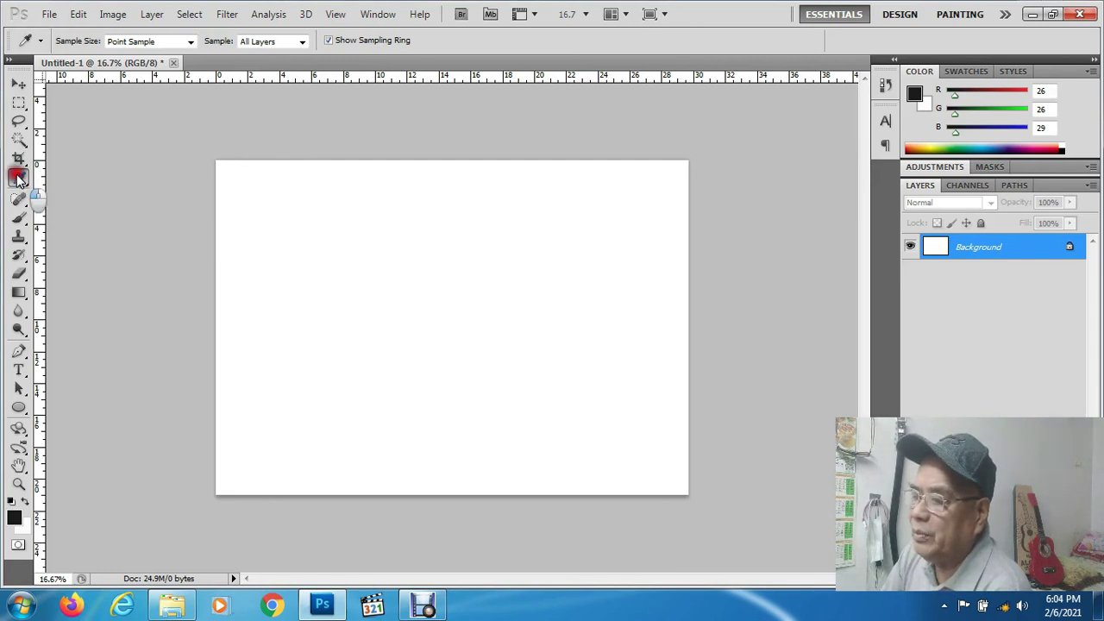
pyautogui.rightClick(19, 177)
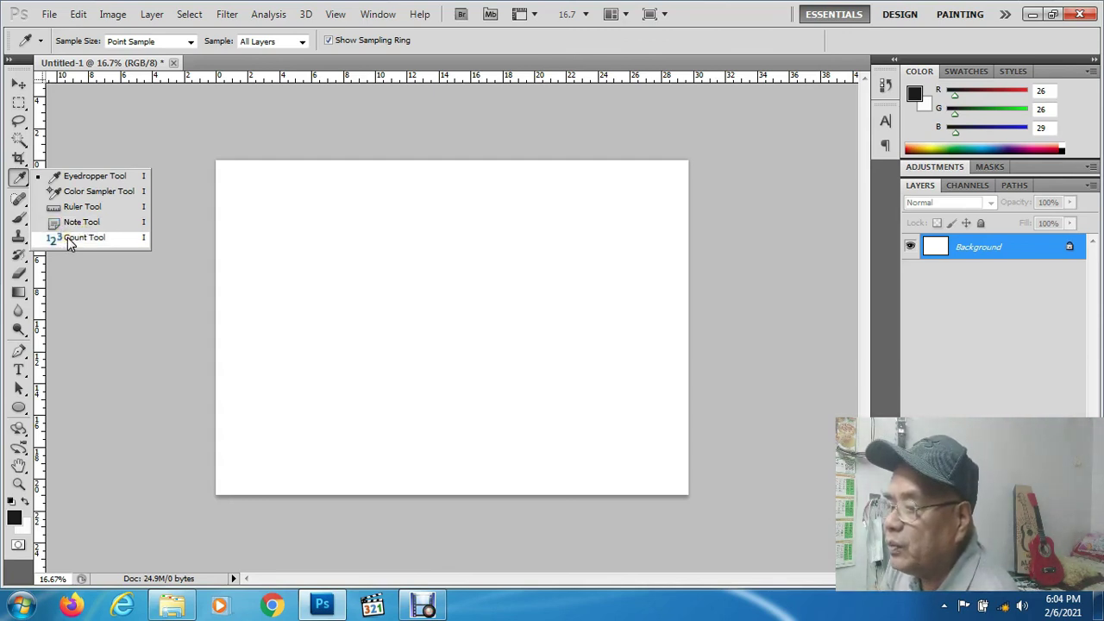
pyautogui.click(19, 178)
pyautogui.click(19, 178)
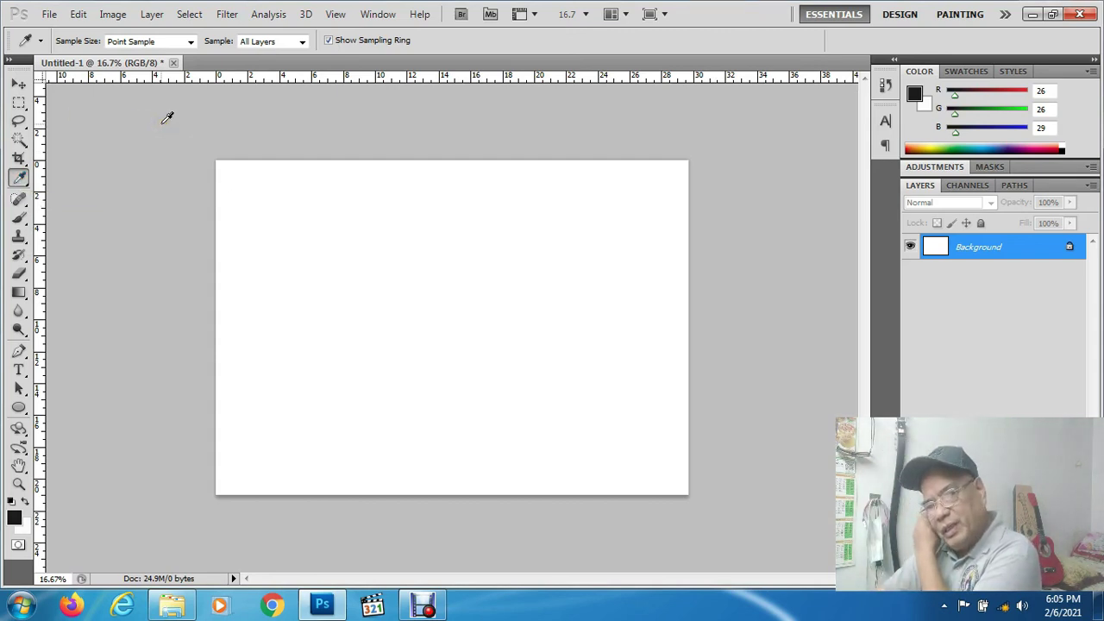
pyautogui.click(19, 199)
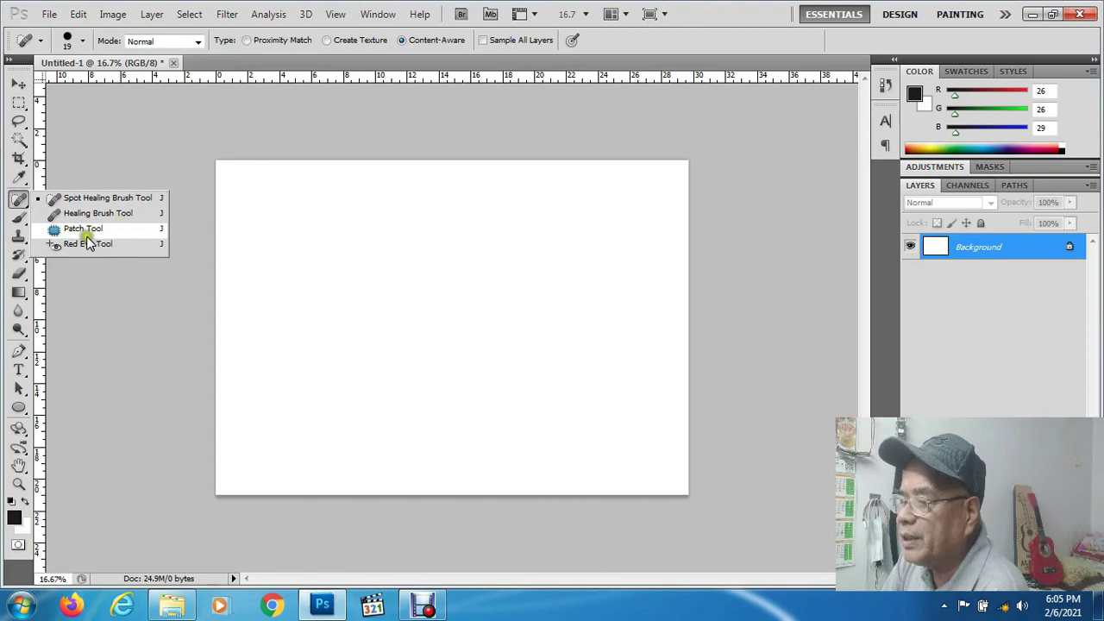
# - Review the Brush, Clone Stamp, History Brush and Eraser variants, then activate the Gradient tool
pyautogui.click(19, 222)
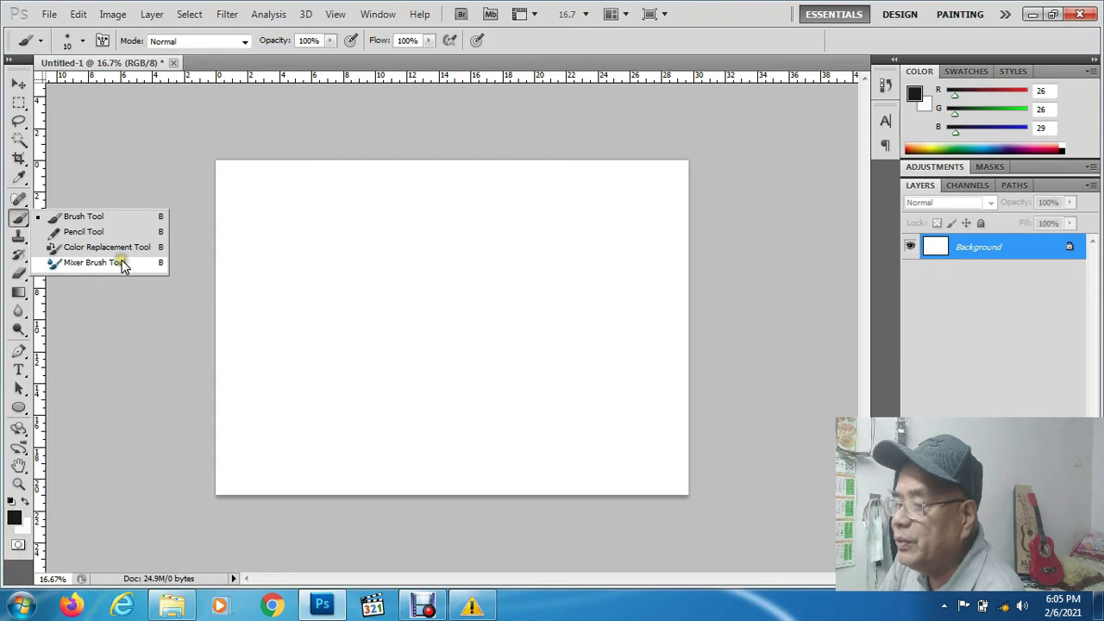
pyautogui.click(19, 238)
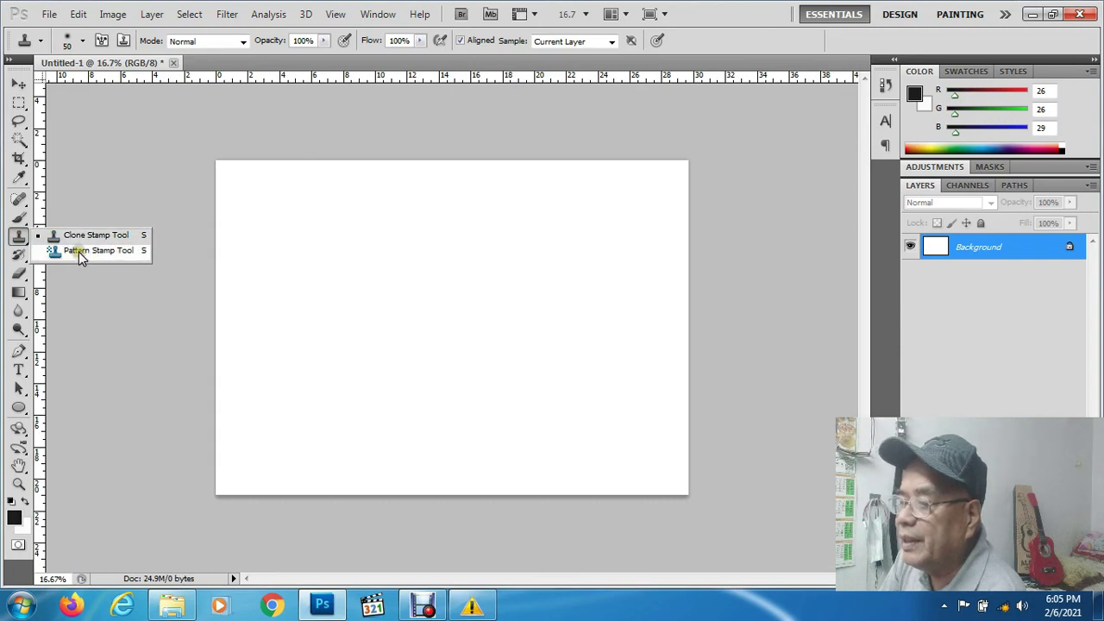
pyautogui.click(19, 255)
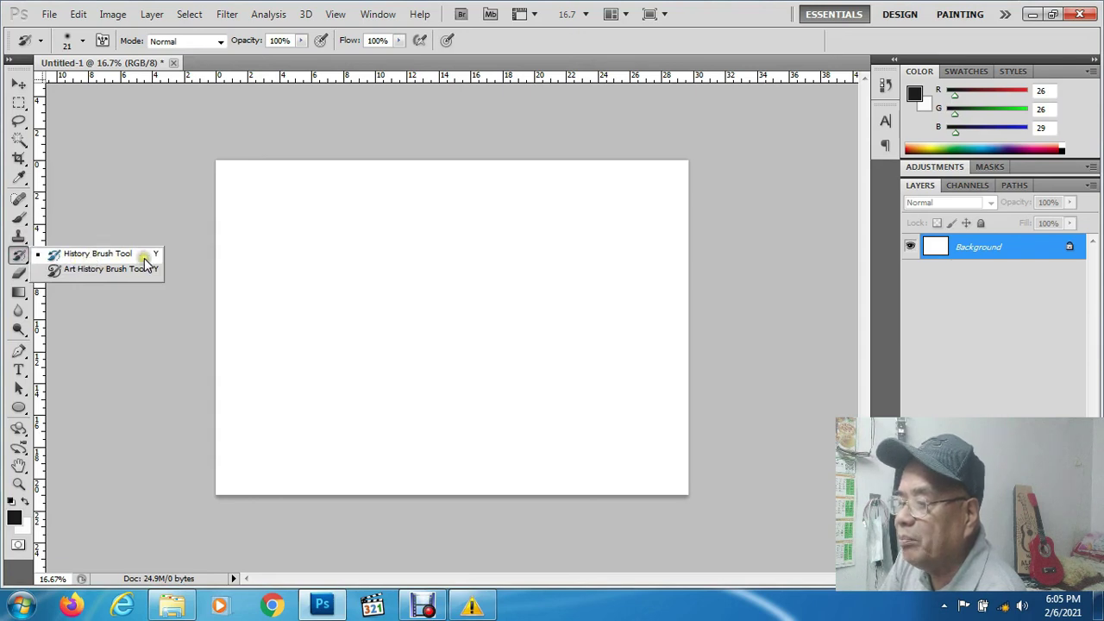
pyautogui.click(80, 269)
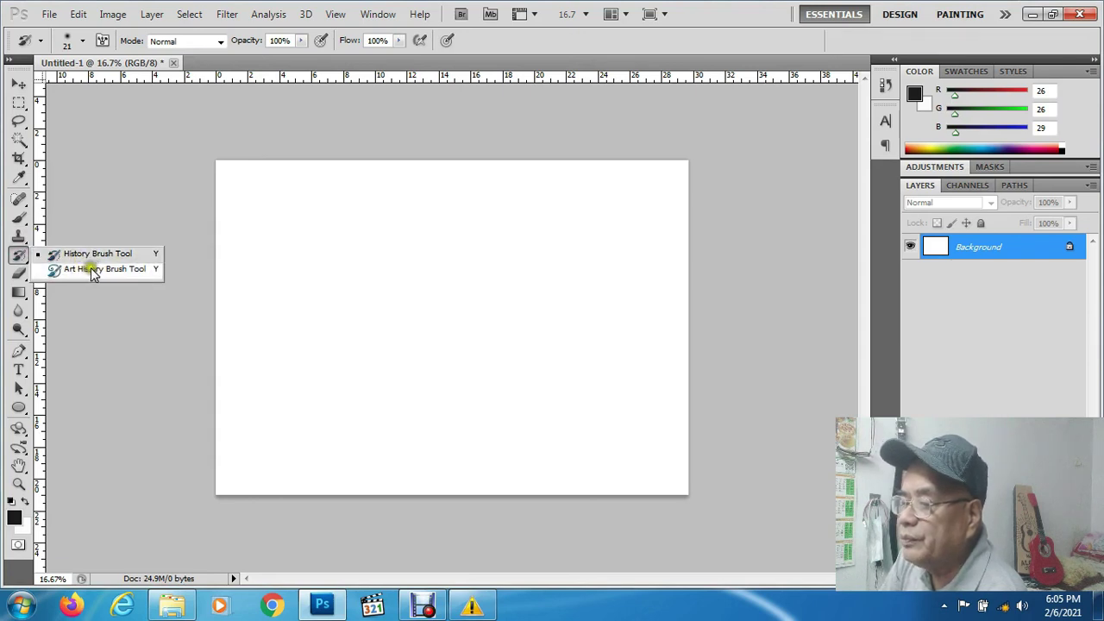
pyautogui.click(19, 274)
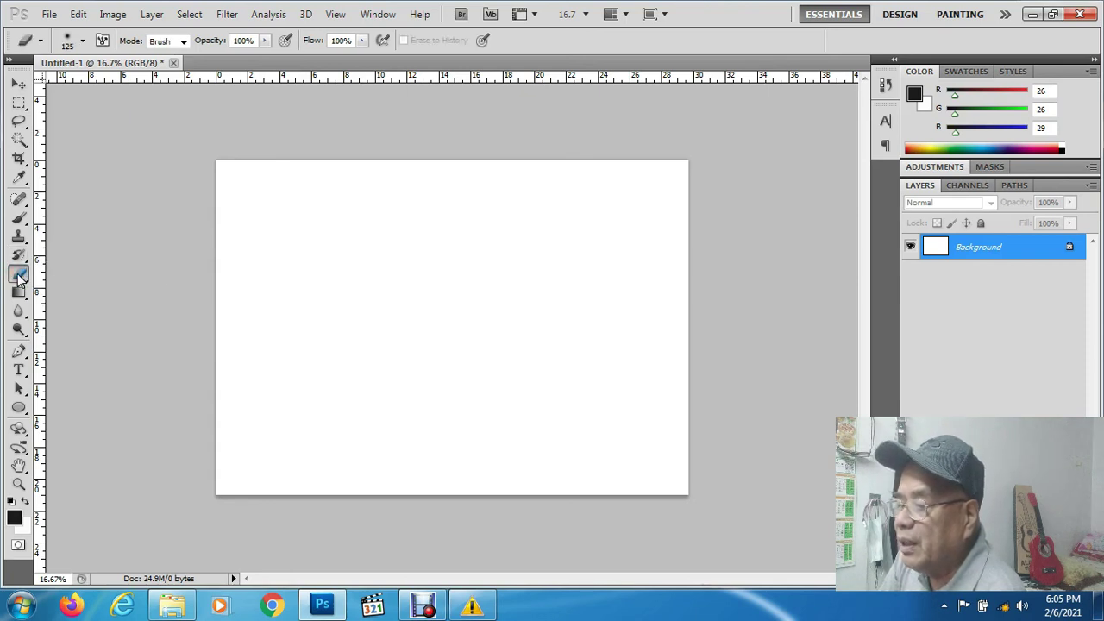
pyautogui.moveTo(19, 273); pyautogui.dragTo(71, 278)
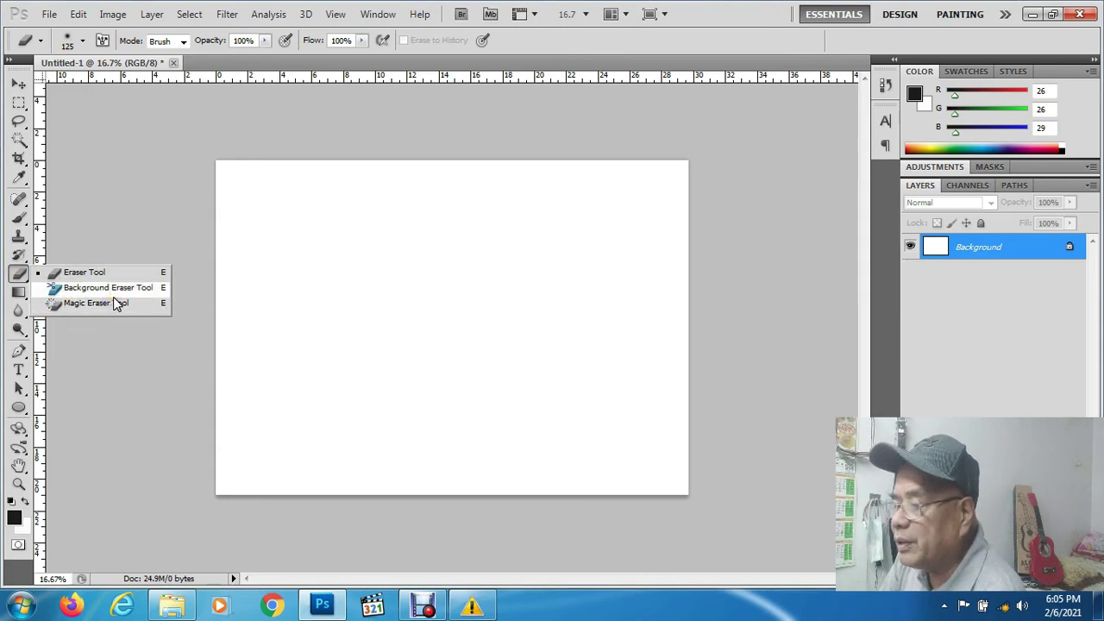
pyautogui.click(19, 293)
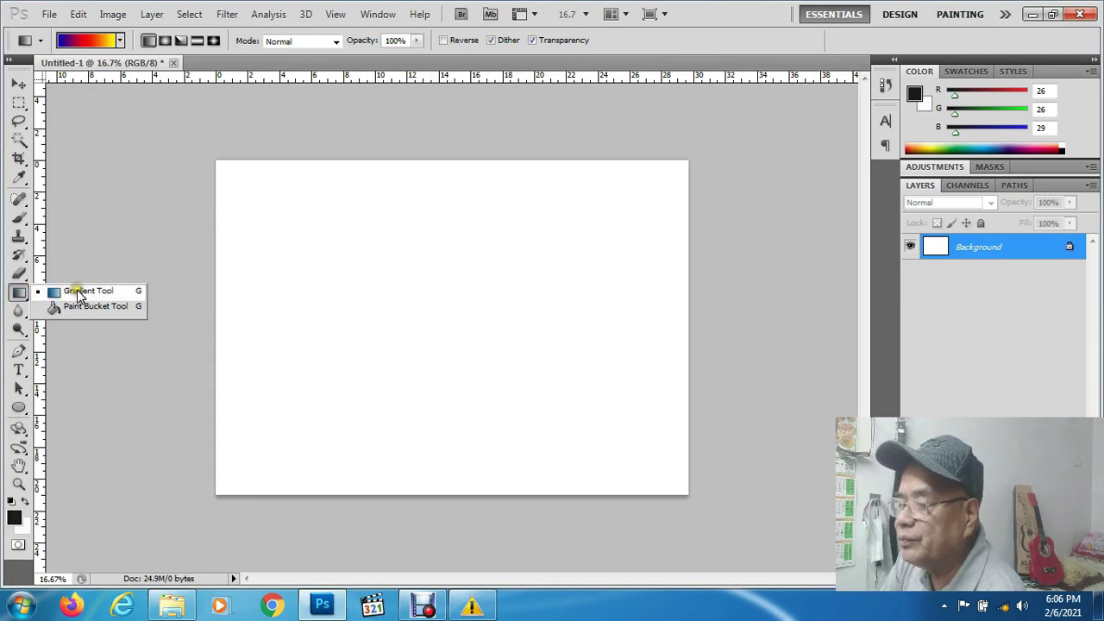
# - Review the Blur, Sharpen, Smudge and Dodge variants, then activate the Pen tool
pyautogui.click(19, 312)
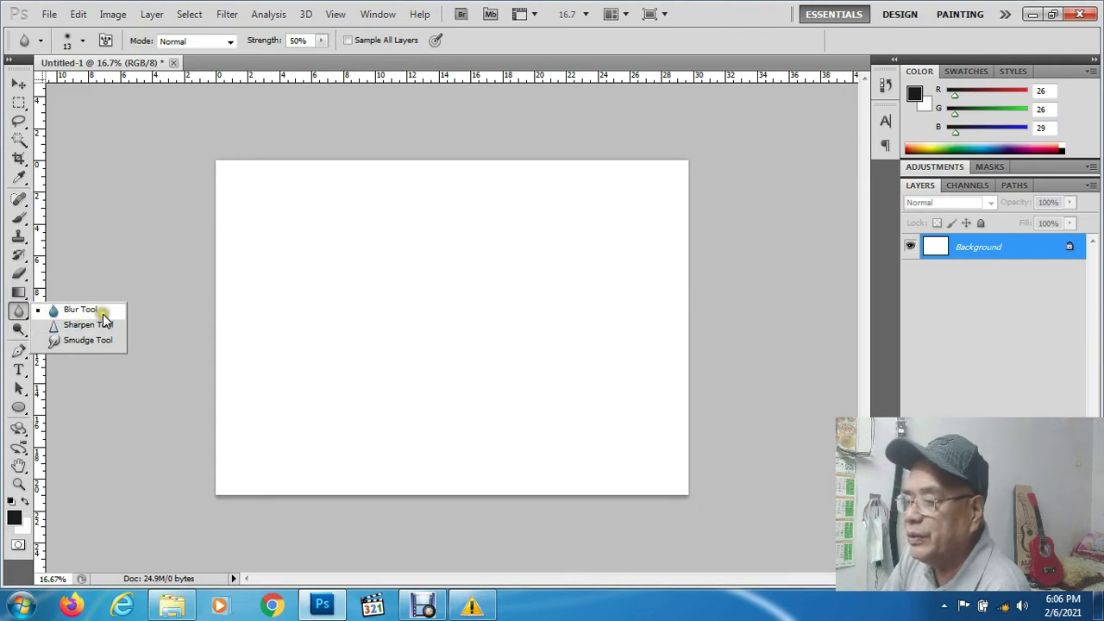
pyautogui.click(78, 326)
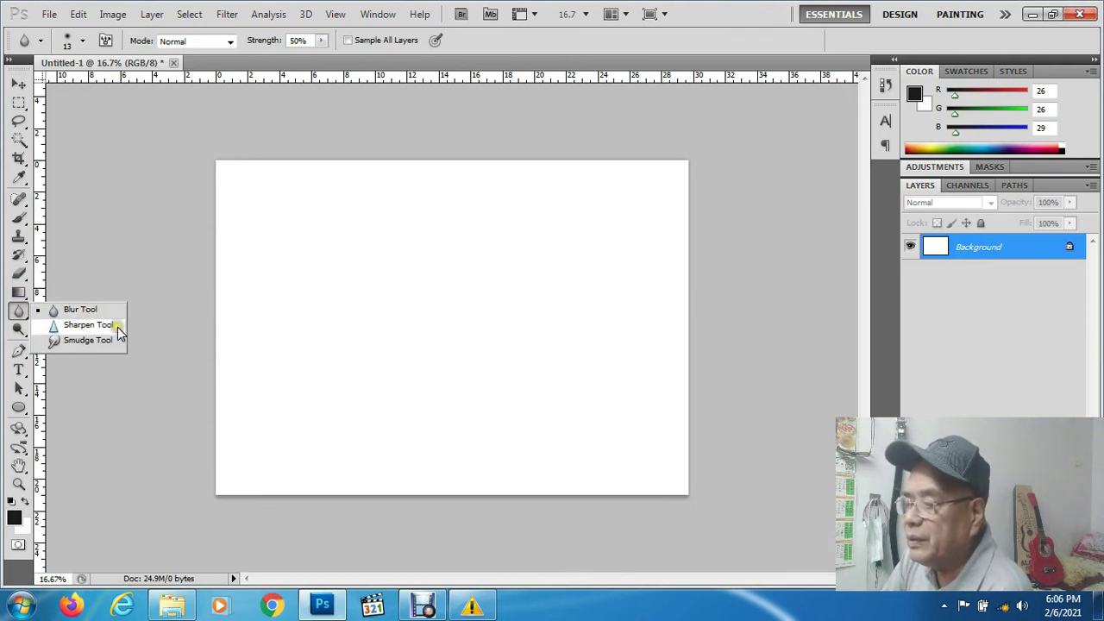
pyautogui.moveTo(78, 327); pyautogui.dragTo(68, 344)
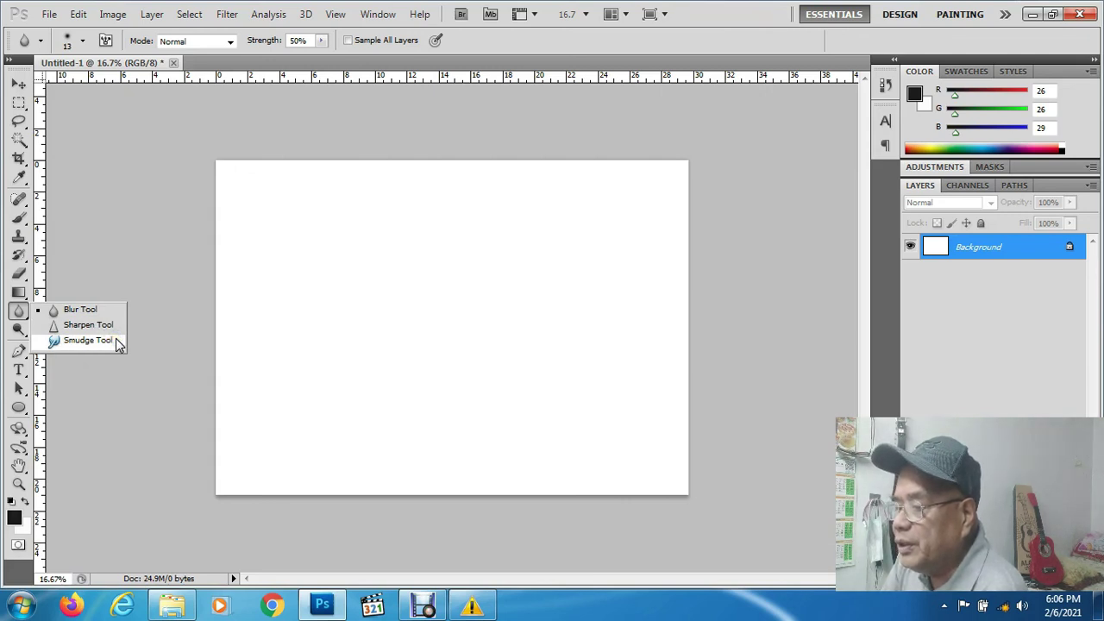
pyautogui.click(17, 332)
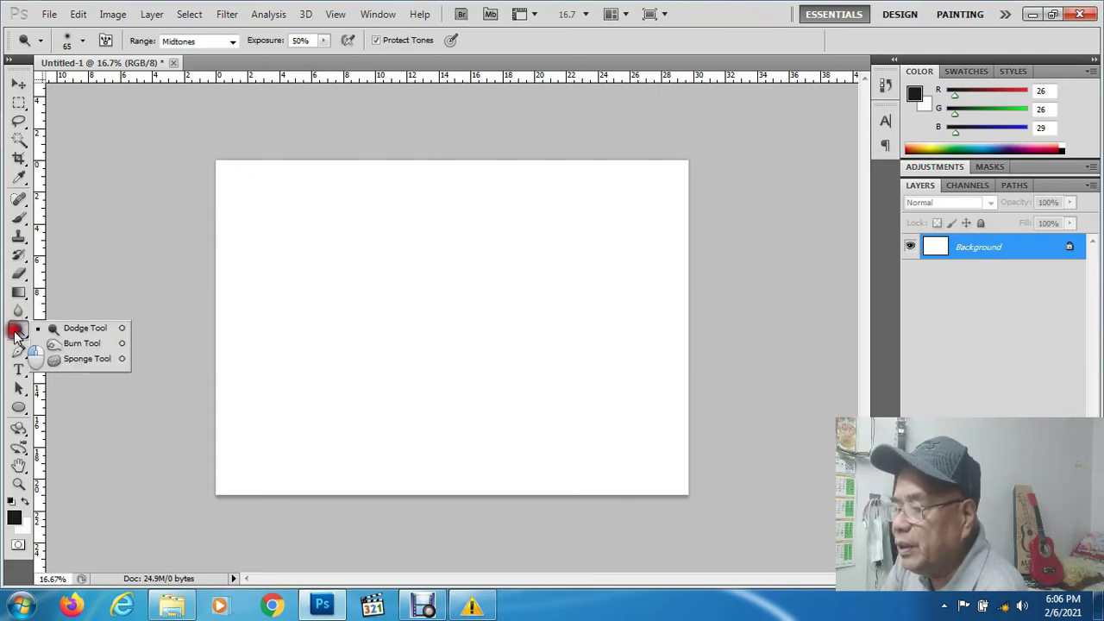
pyautogui.moveTo(17, 335)
pyautogui.mouseDown()
pyautogui.moveTo(119, 337)
pyautogui.moveTo(97, 360)
pyautogui.mouseUp()
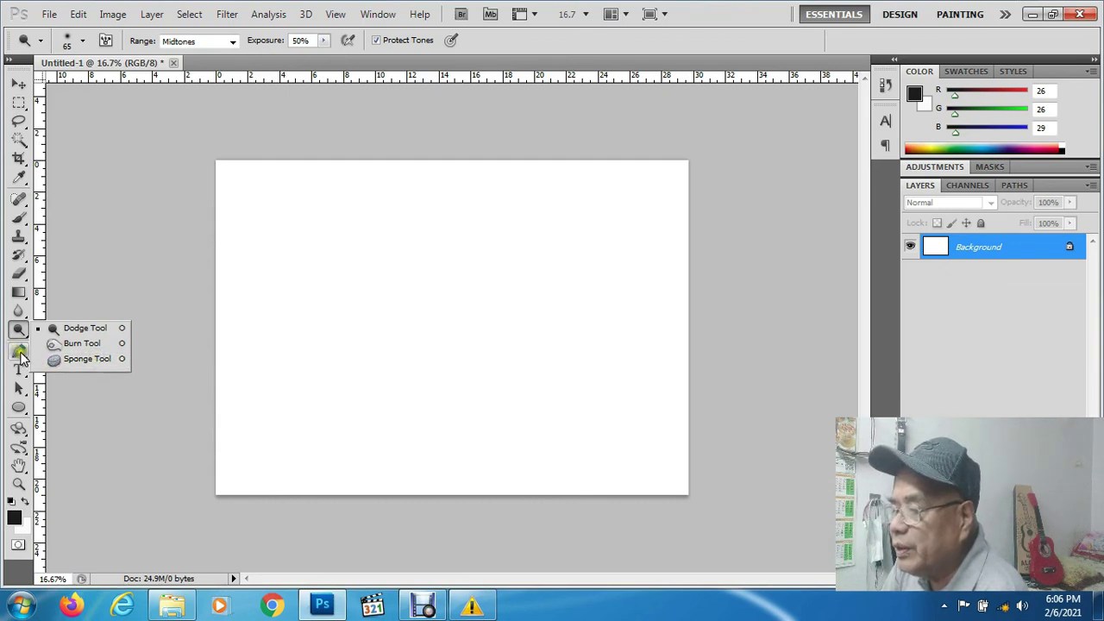
pyautogui.click(17, 350)
pyautogui.moveTo(17, 351); pyautogui.dragTo(78, 354)
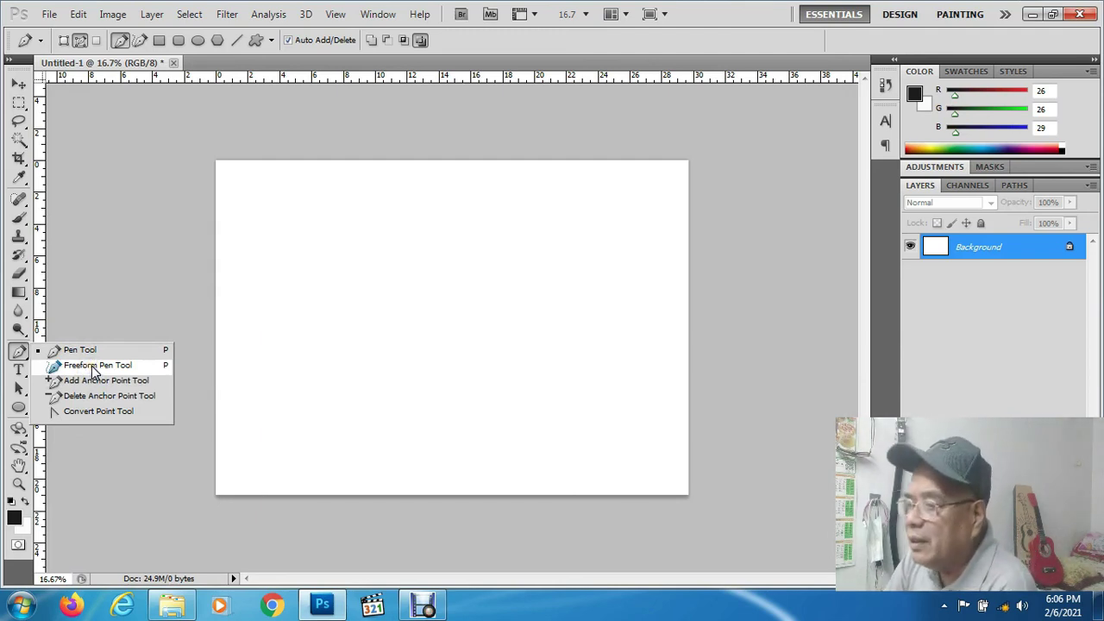
# - Review the Add Anchor Point, Type and Path Selection variants, then activate the Ellipse shape tool
pyautogui.click(89, 385)
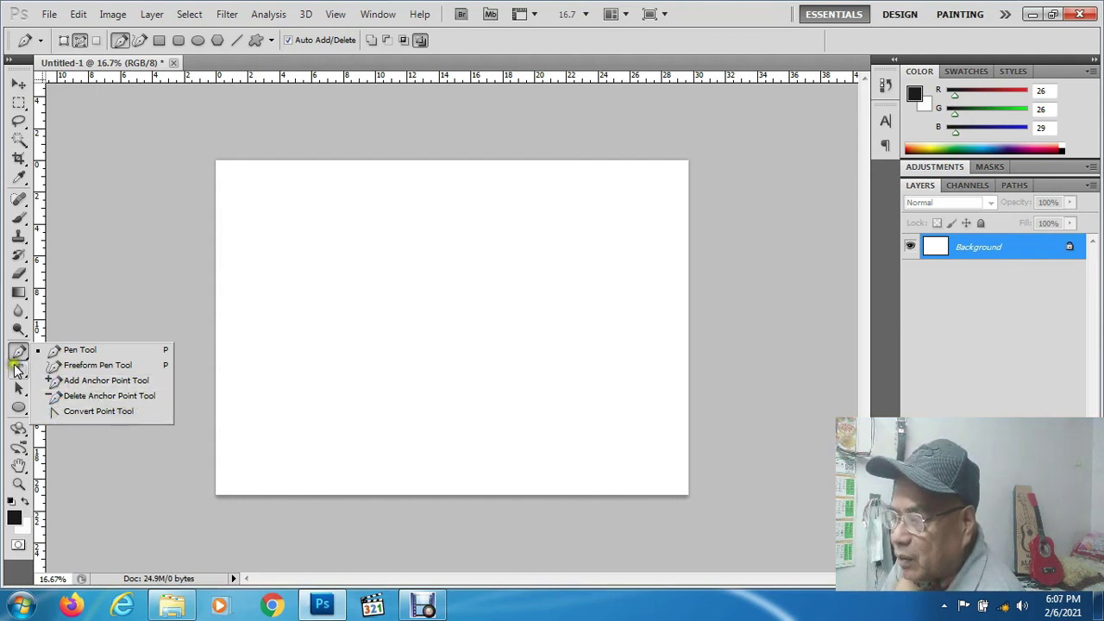
pyautogui.click(18, 369)
pyautogui.click(17, 369)
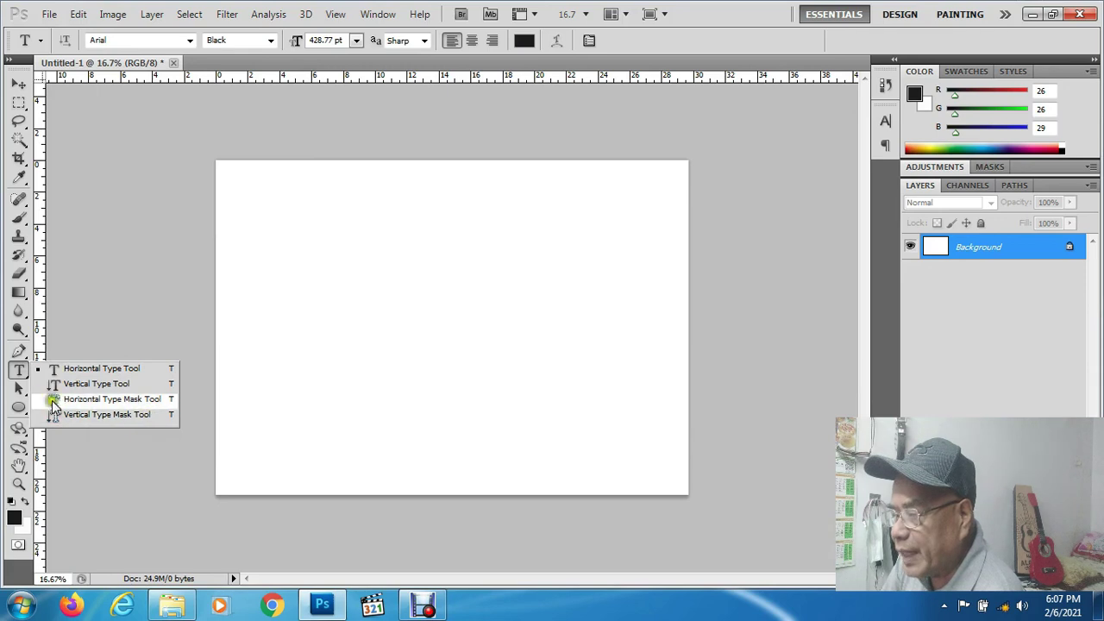
pyautogui.click(19, 390)
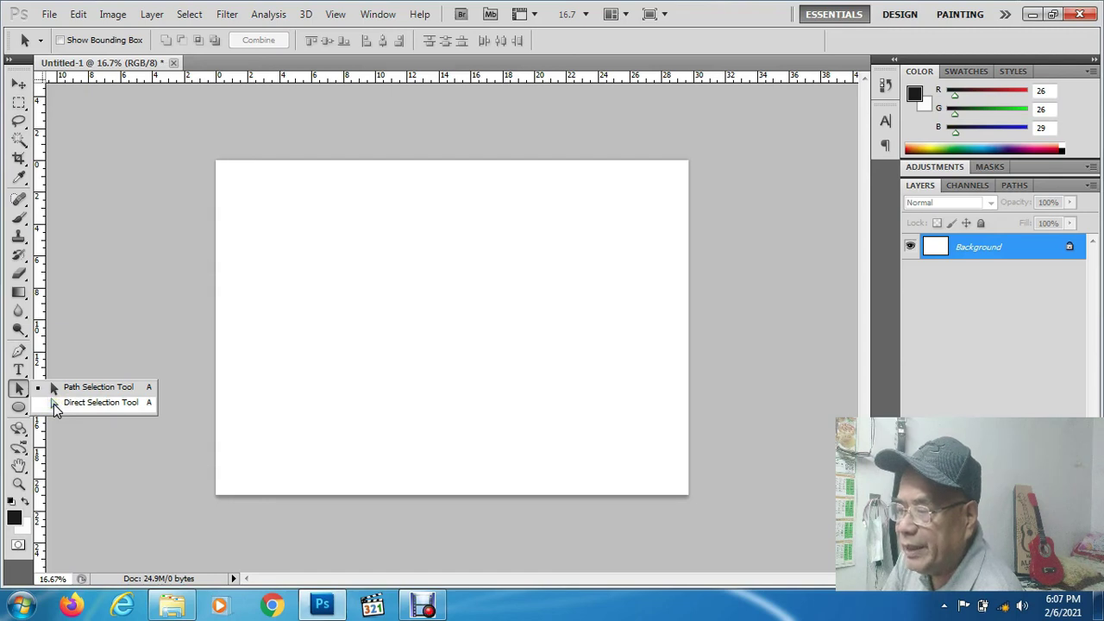
pyautogui.click(17, 408)
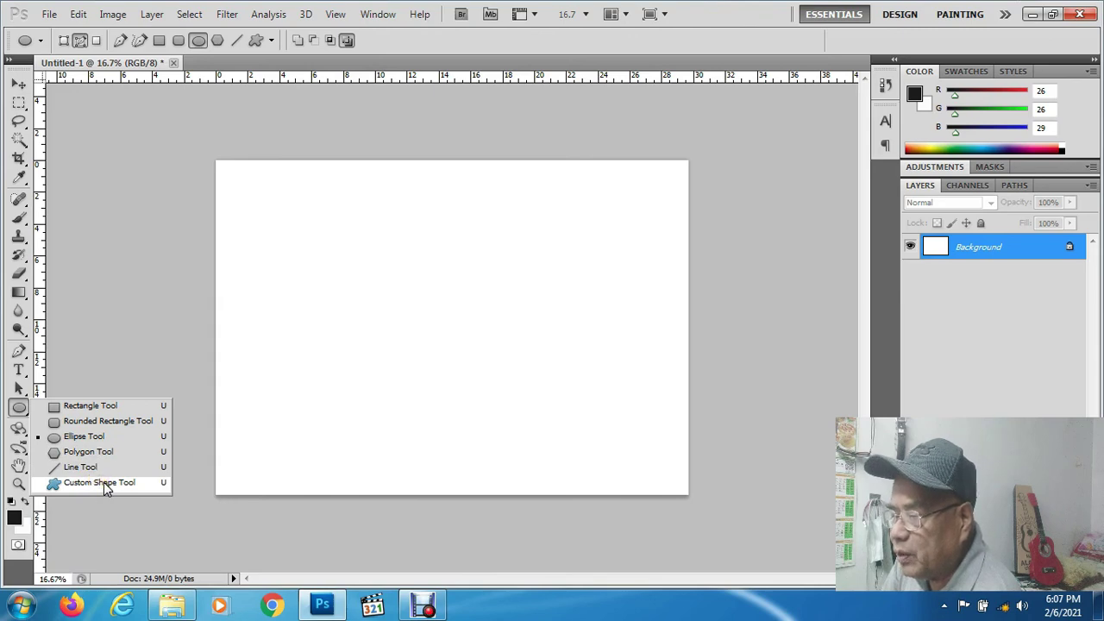
# - Review the Custom Shape, 3D and Rotate View variants, then make the Zoom tool active
pyautogui.click(129, 483)
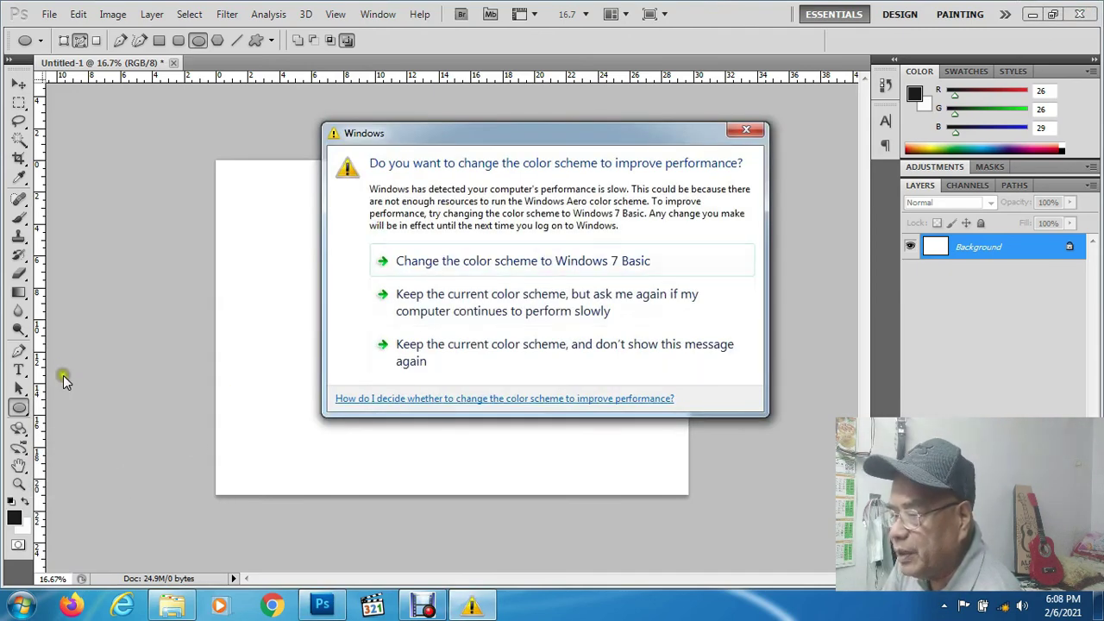
pyautogui.click(19, 429)
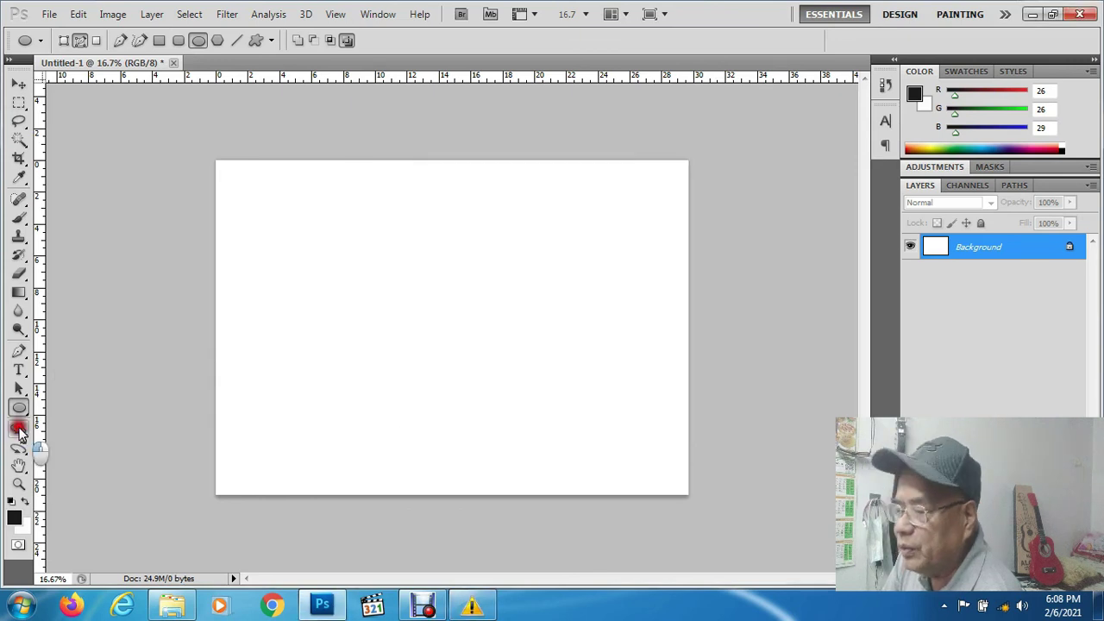
pyautogui.click(19, 429)
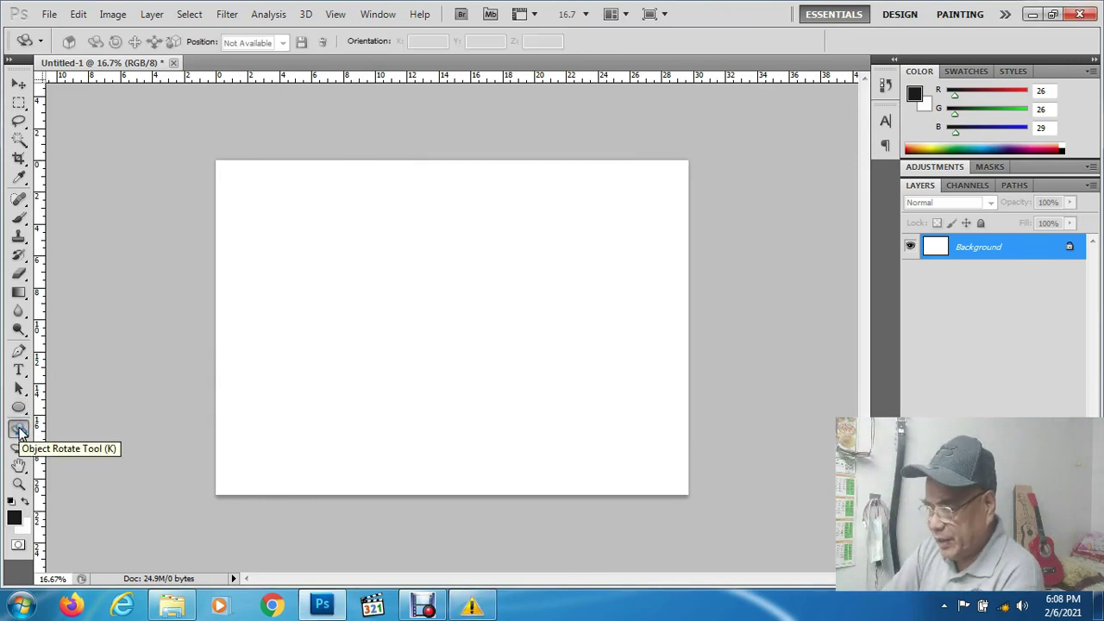
pyautogui.click(19, 429)
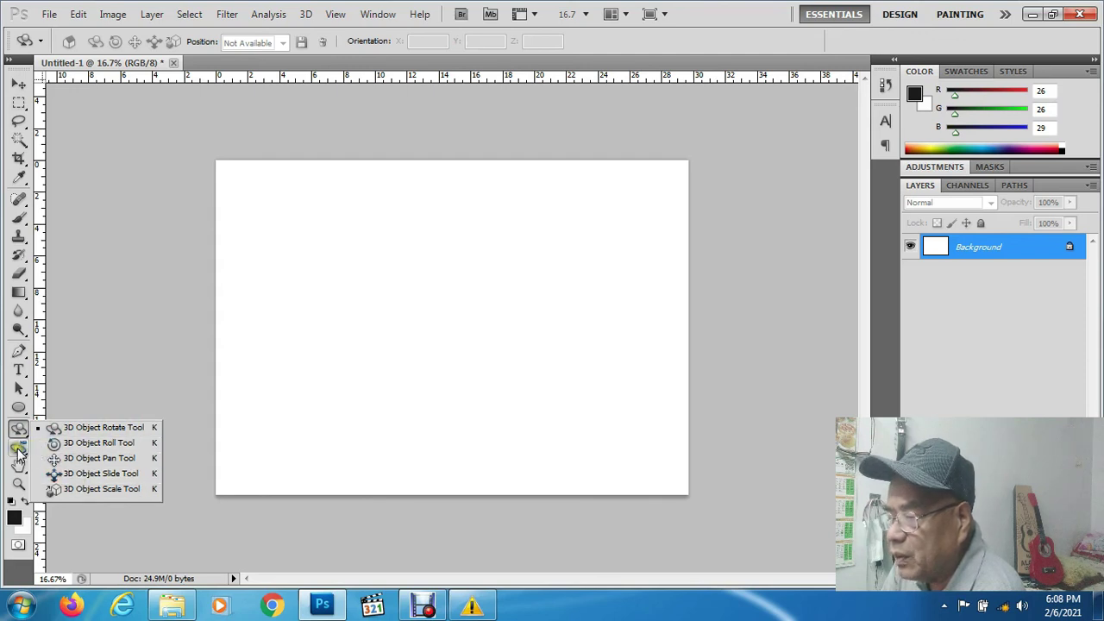
pyautogui.click(19, 467)
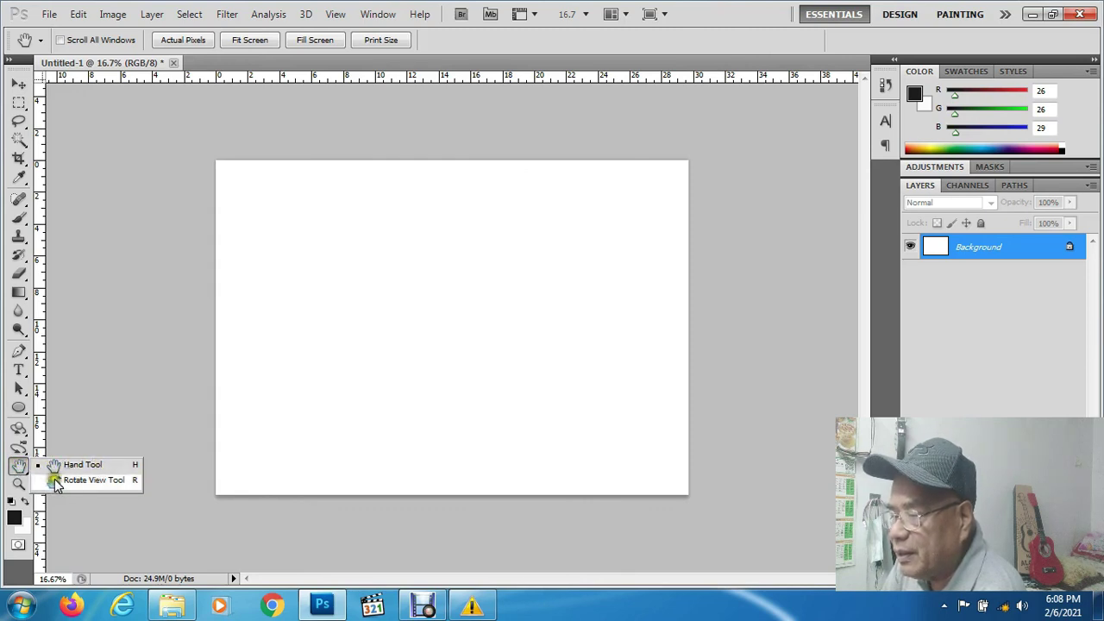
pyautogui.click(83, 480)
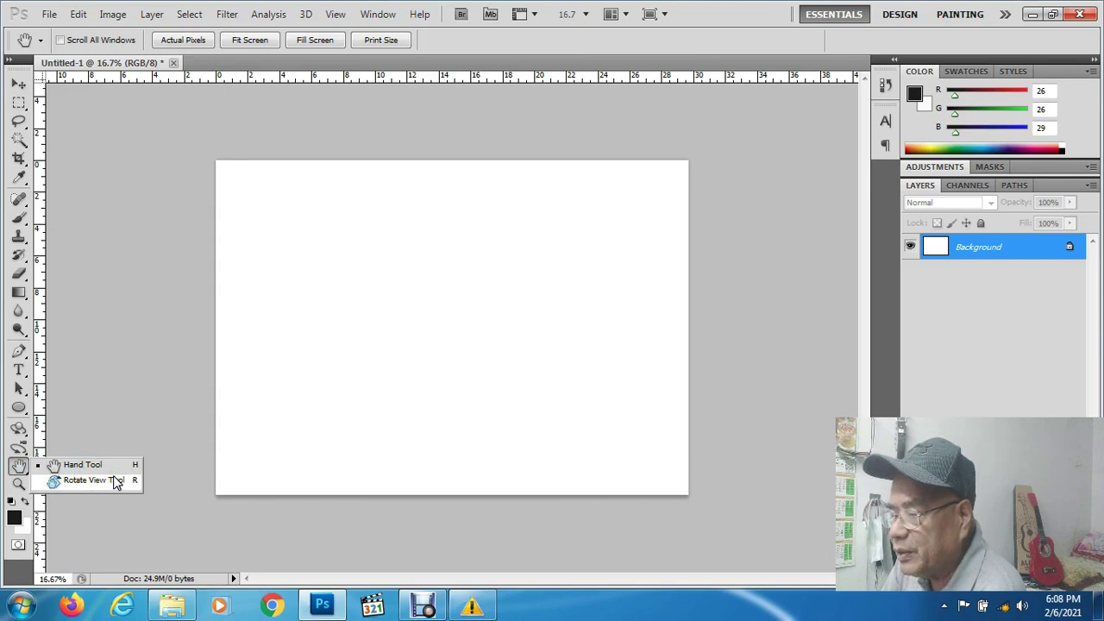
pyautogui.click(18, 485)
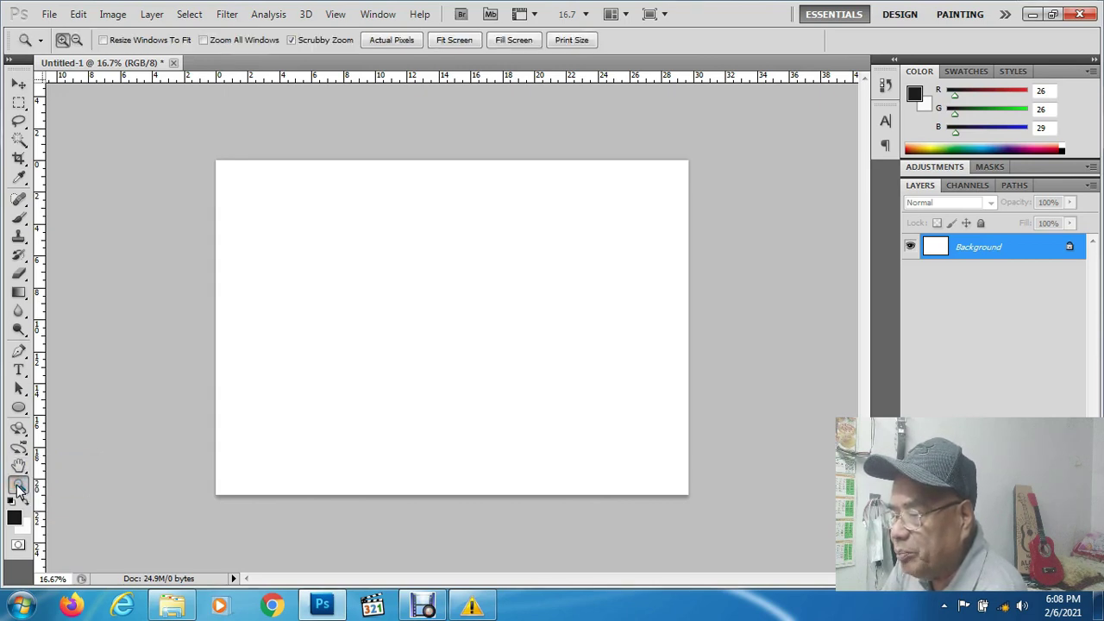
pyautogui.click(19, 487)
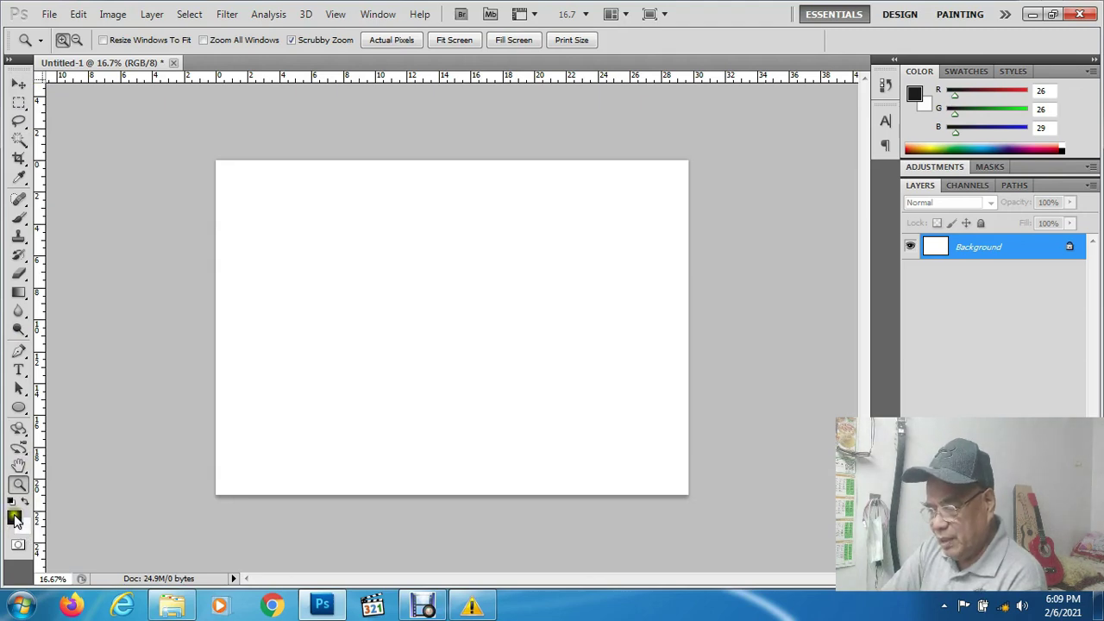
# - Set the foreground colour to near-black 070707
pyautogui.click(15, 517)
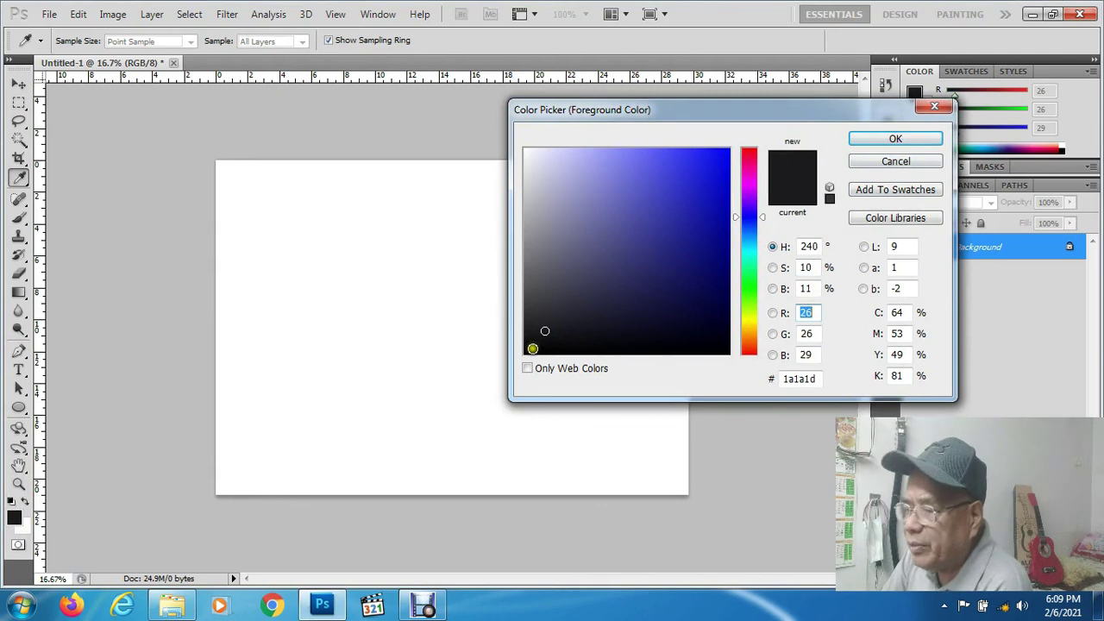
pyautogui.click(531, 348)
pyautogui.click(895, 138)
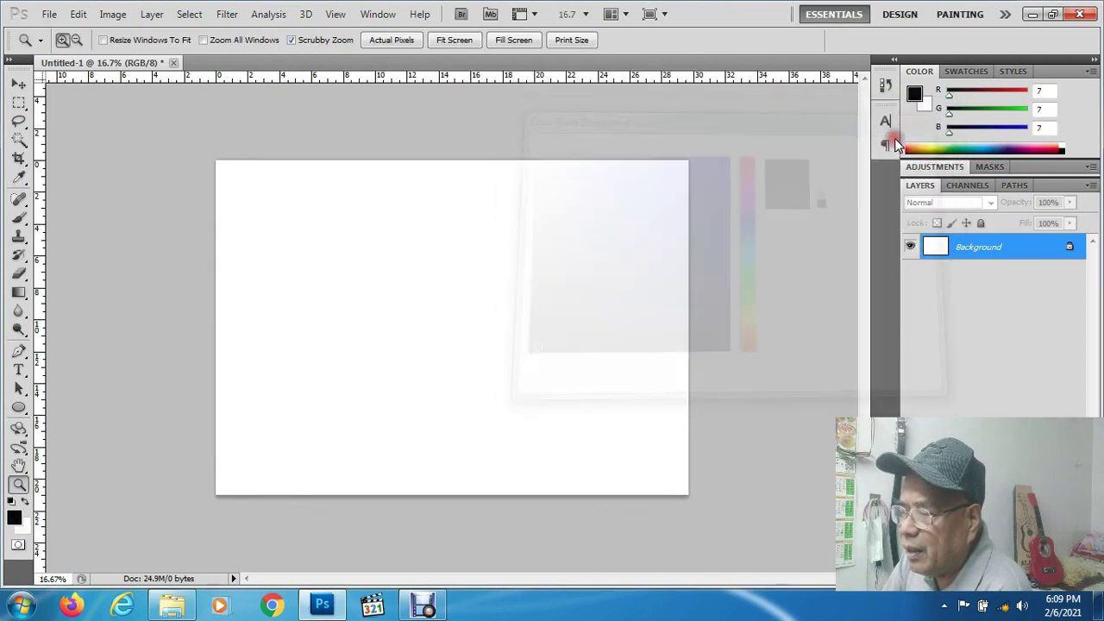
# - Keep the near-white background colour and go back to the Zoom tool
pyautogui.click(922, 102)
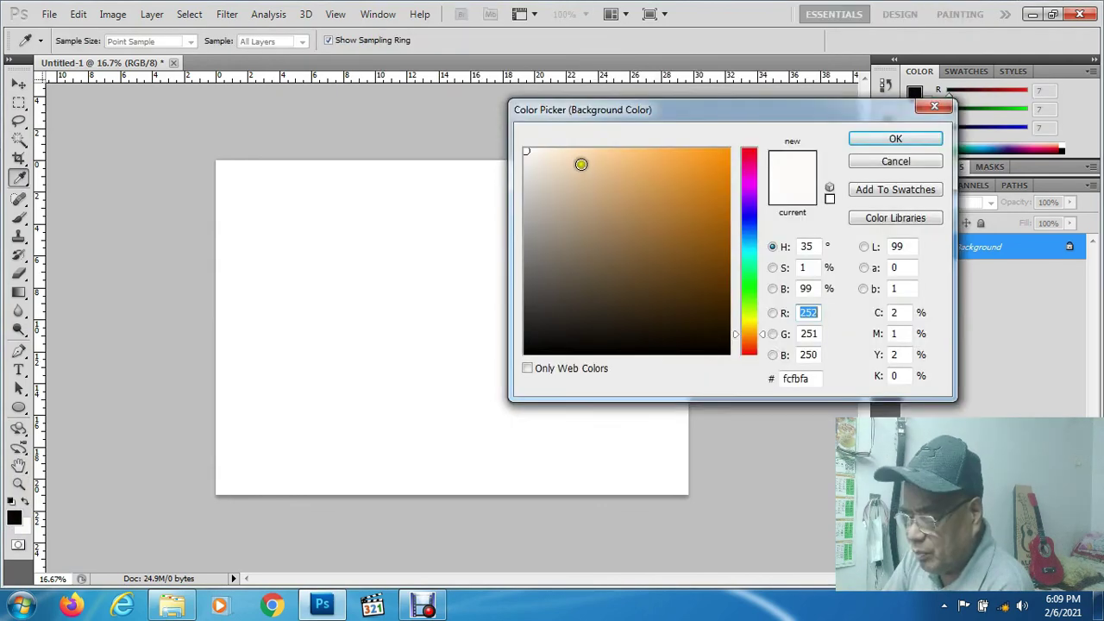
pyautogui.click(895, 138)
pyautogui.press('z')
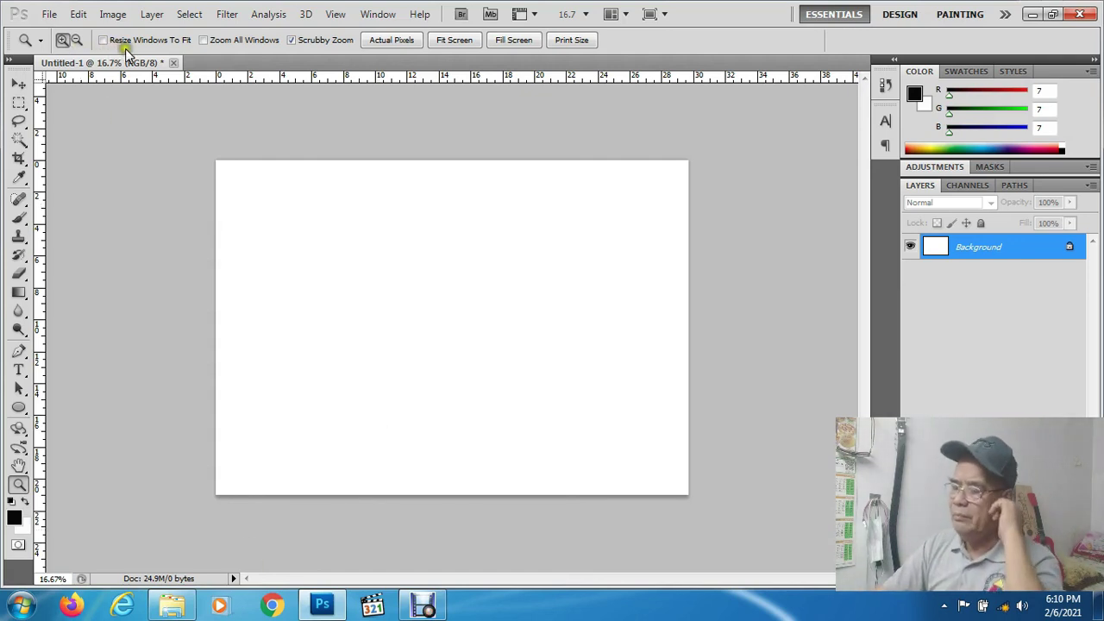
pyautogui.click(49, 14)
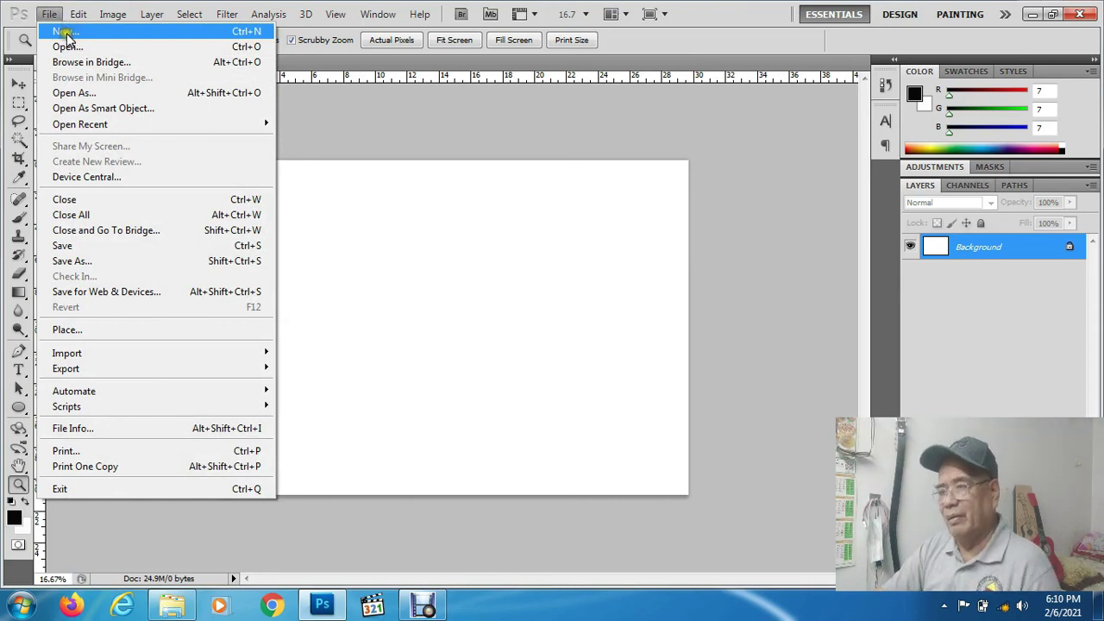
pyautogui.click(67, 32)
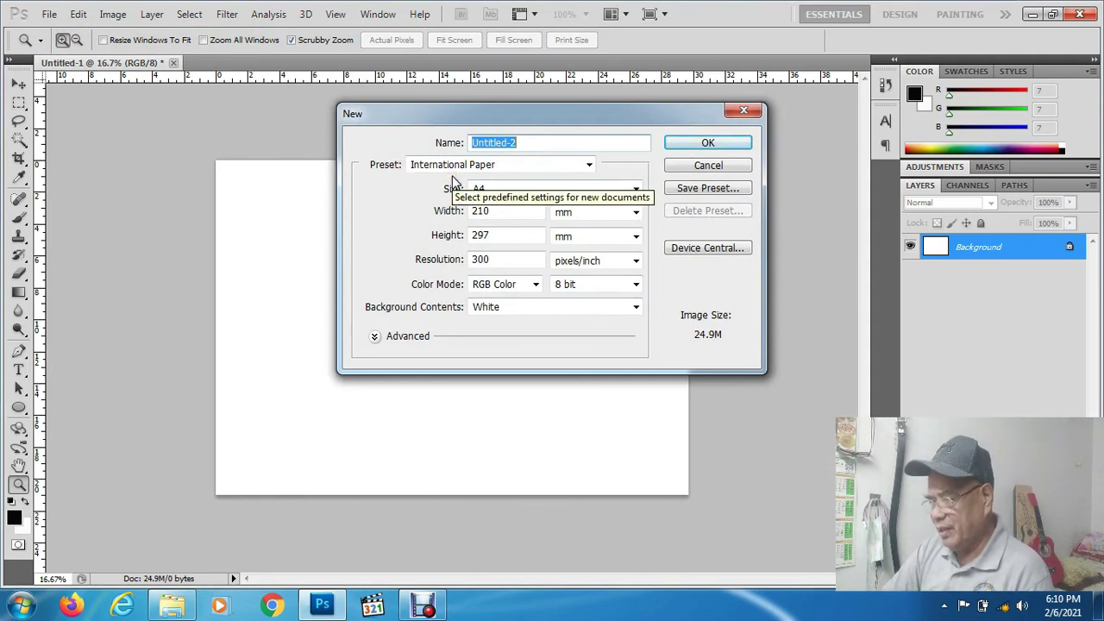
pyautogui.click(592, 166)
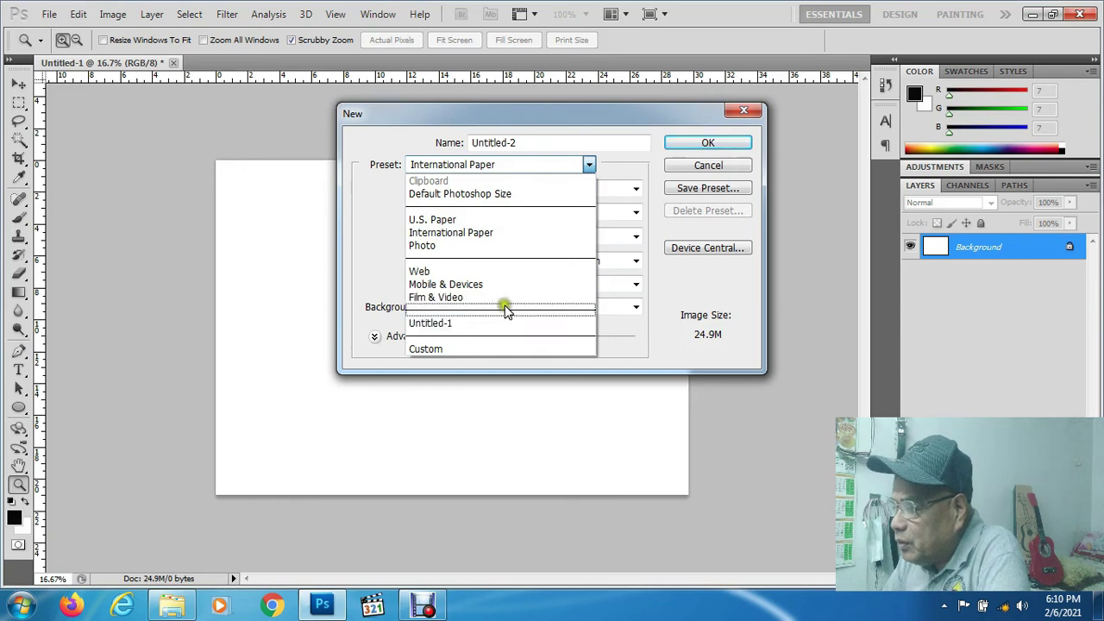
pyautogui.click(522, 144)
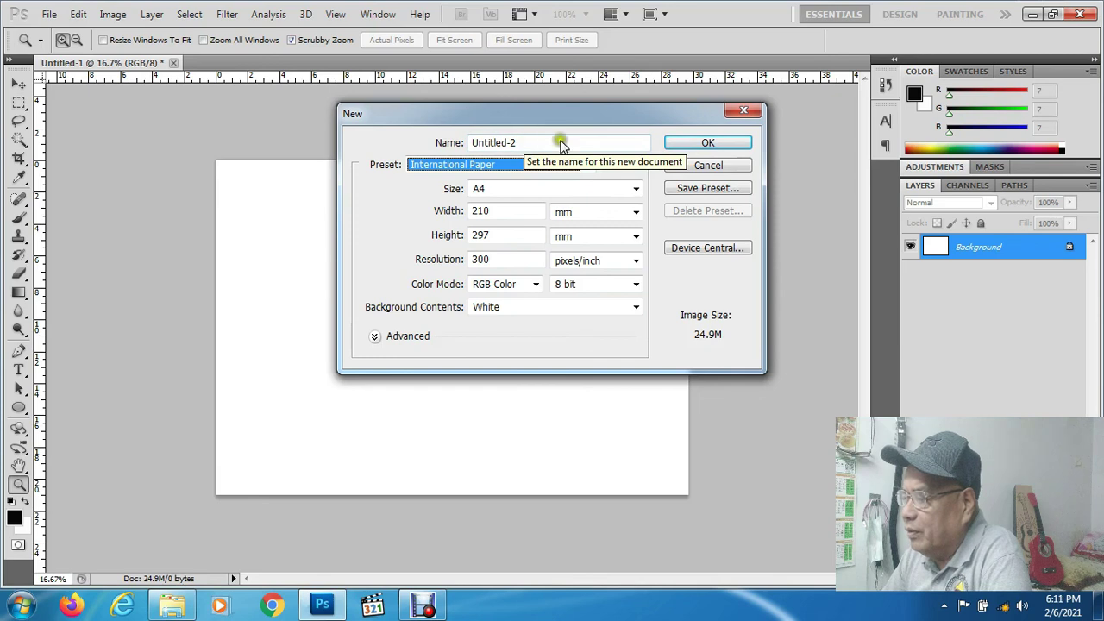
pyautogui.click(722, 166)
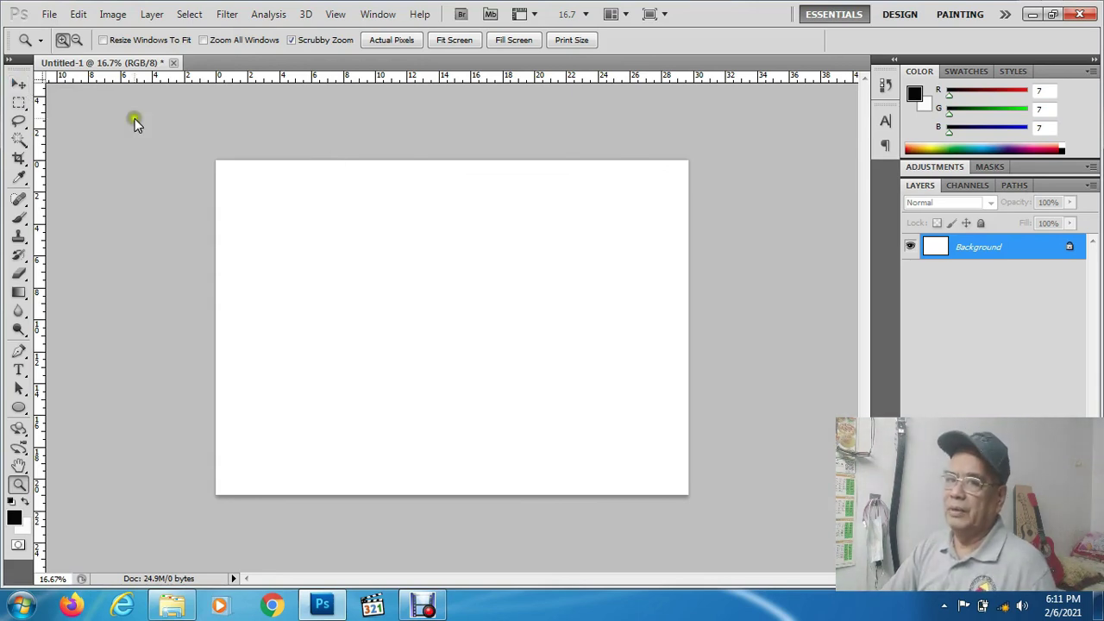
# - Drag the Sample-1 desktop file via the Photoshop taskbar button over the Photoshop window
pyautogui.click(1035, 17)
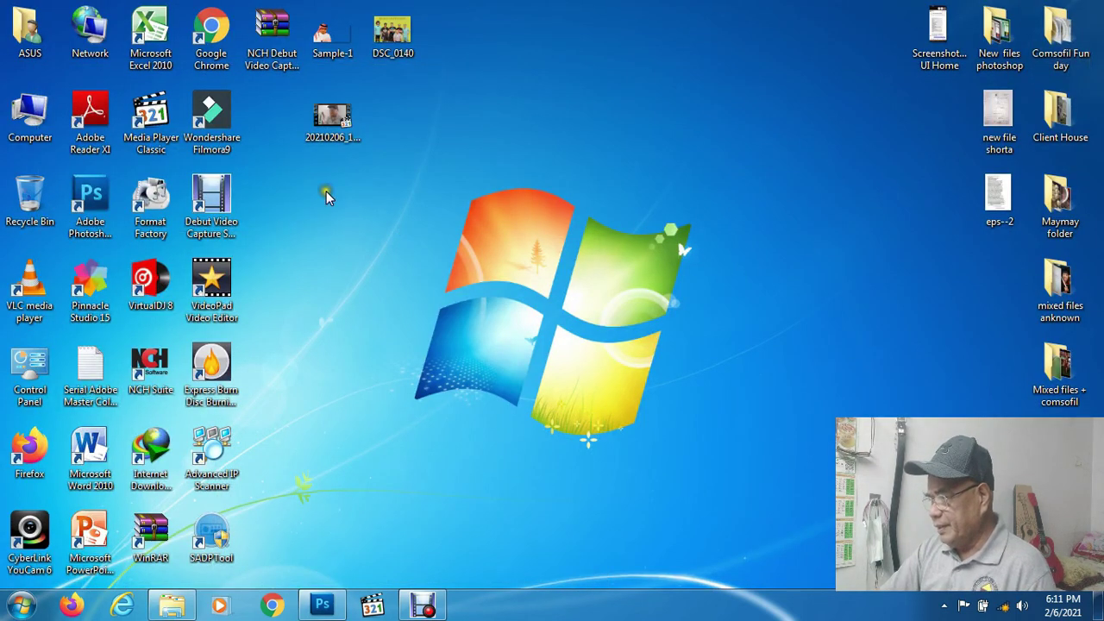
pyautogui.click(338, 39)
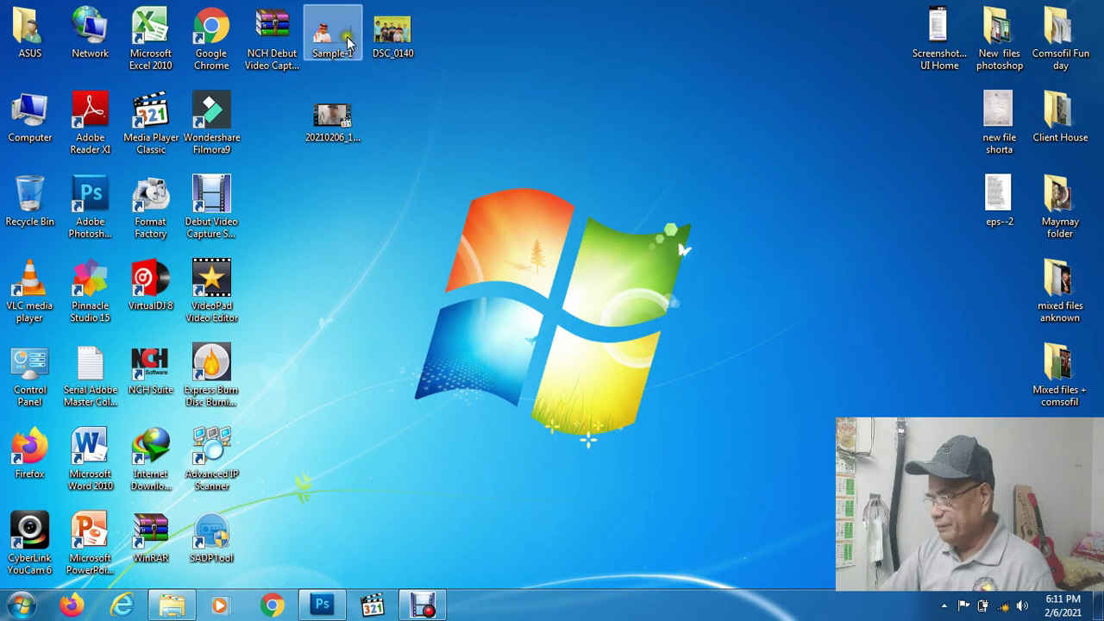
pyautogui.moveTo(338, 39); pyautogui.dragTo(335, 606)
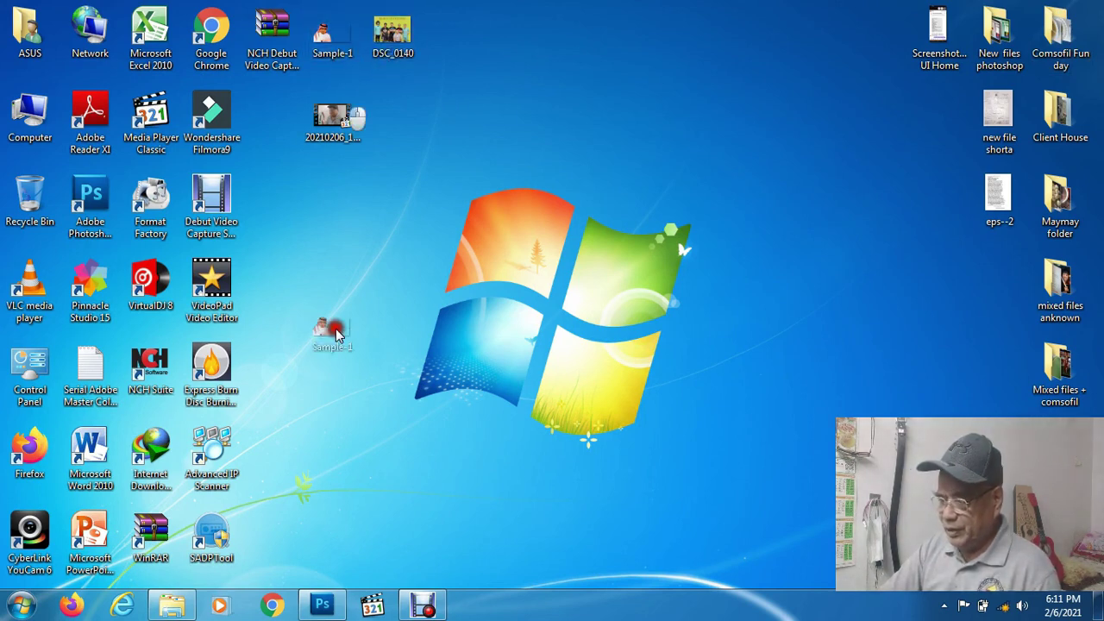
pyautogui.moveTo(333, 606)
pyautogui.mouseDown()
pyautogui.moveTo(614, 69)
pyautogui.moveTo(662, 53)
pyautogui.mouseUp()
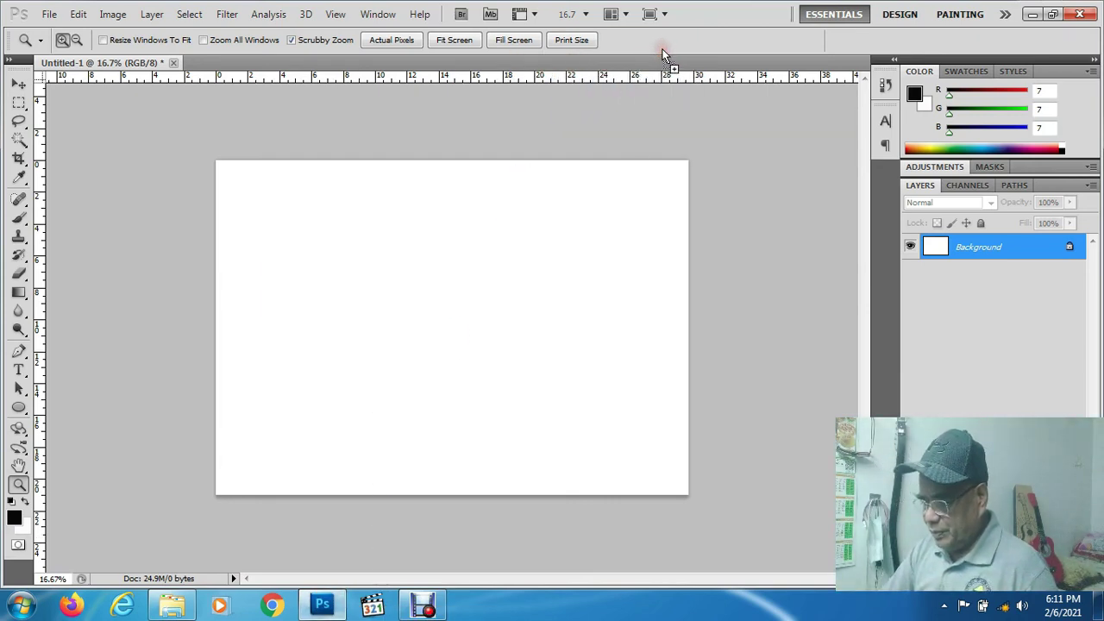
# - Open Sample-1.tif and load Layer 1's transparency as a new selection of the person
pyautogui.moveTo(662, 53); pyautogui.dragTo(662, 53)
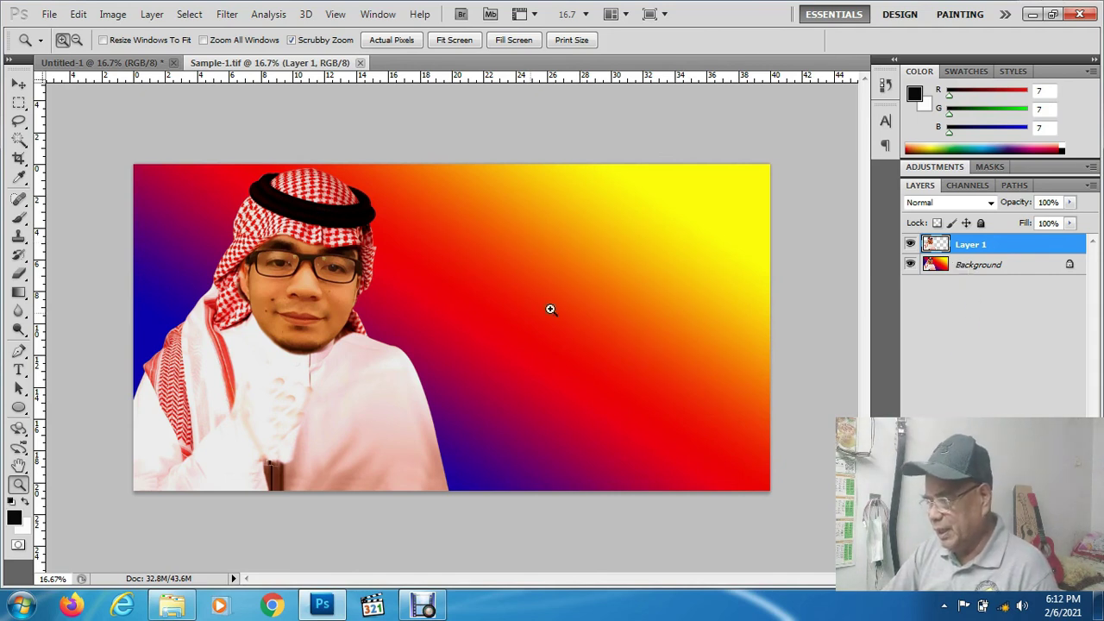
pyautogui.click(997, 246)
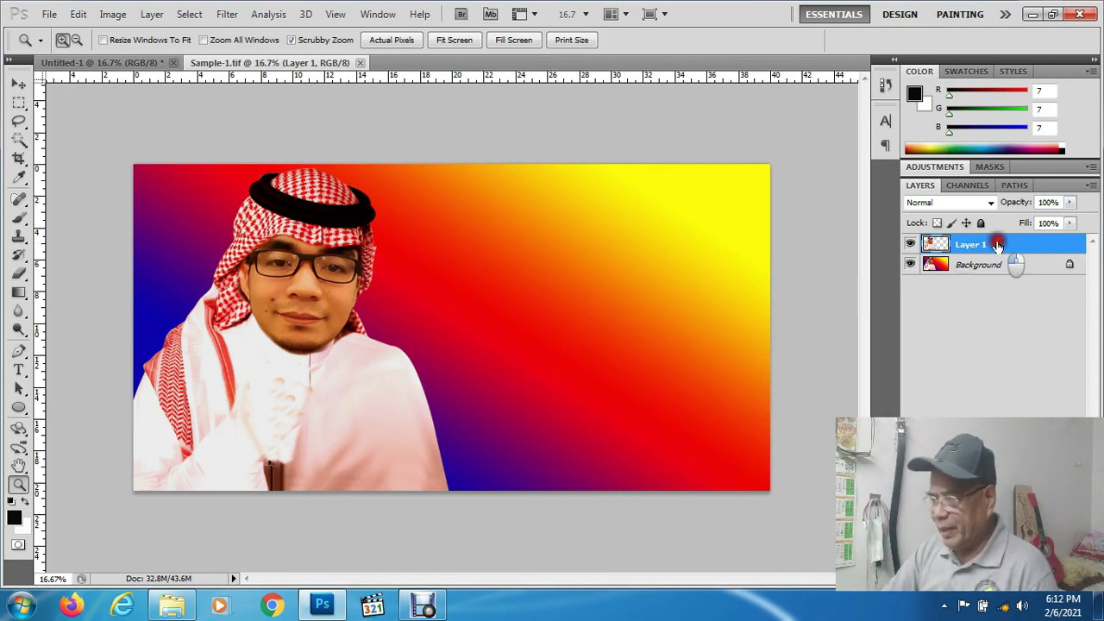
pyautogui.click(189, 15)
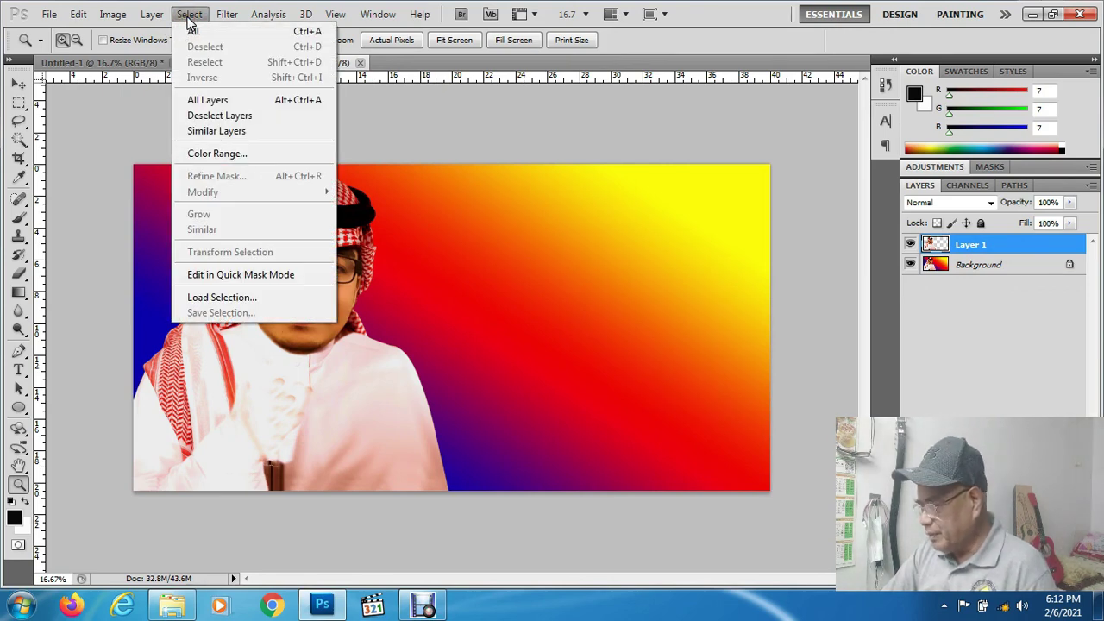
pyautogui.click(226, 297)
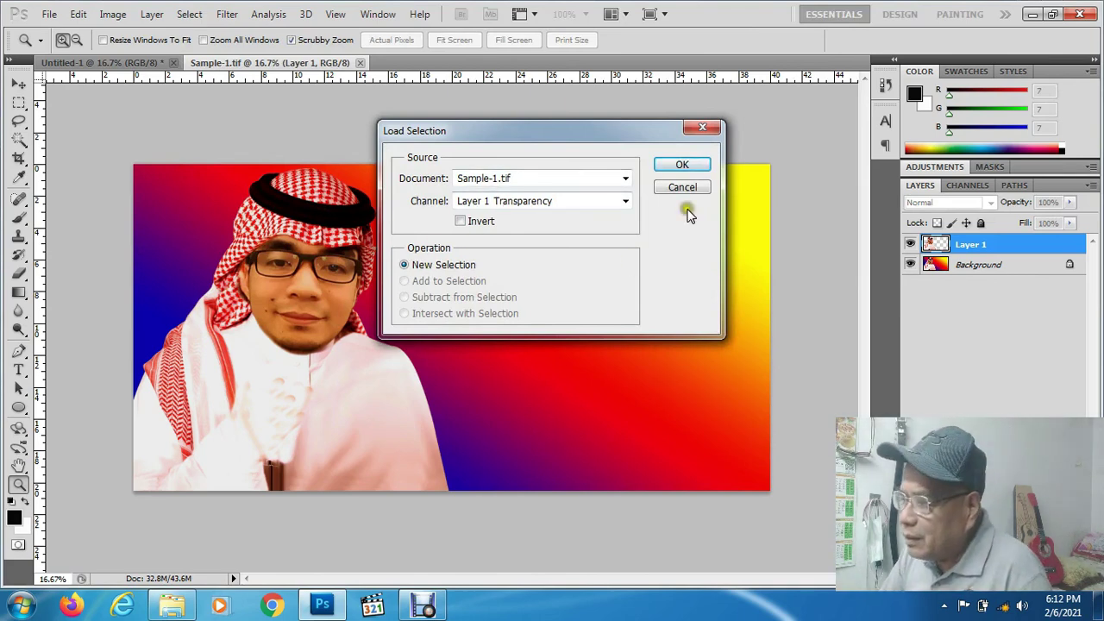
pyautogui.click(682, 165)
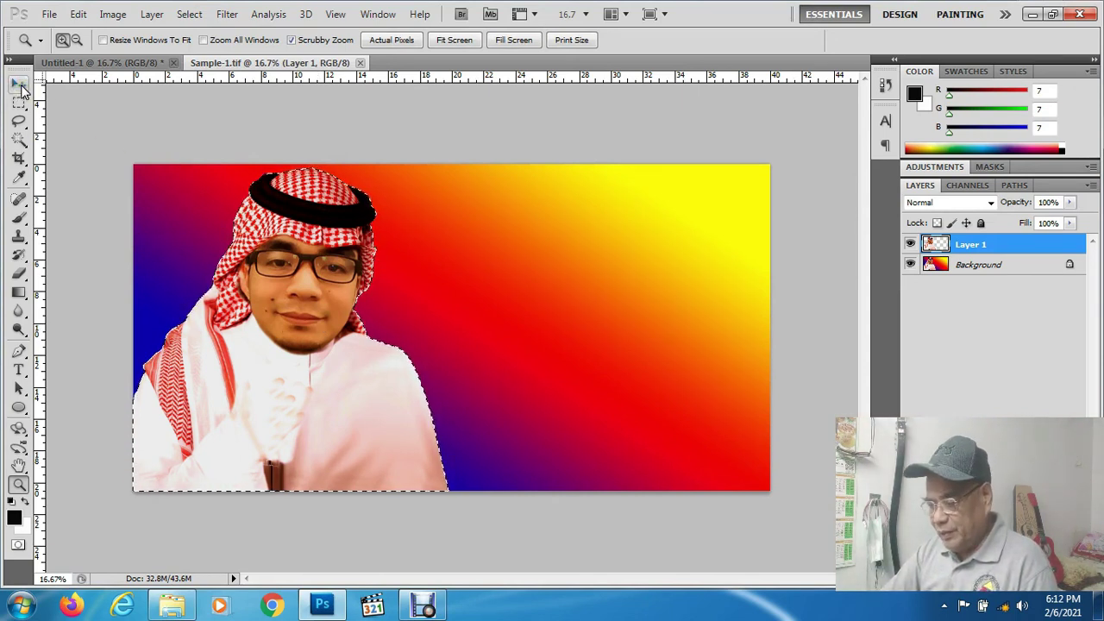
# - Place a copy of the person on the right with the Move tool, then pick up DSC_0140 from the desktop
pyautogui.click(19, 85)
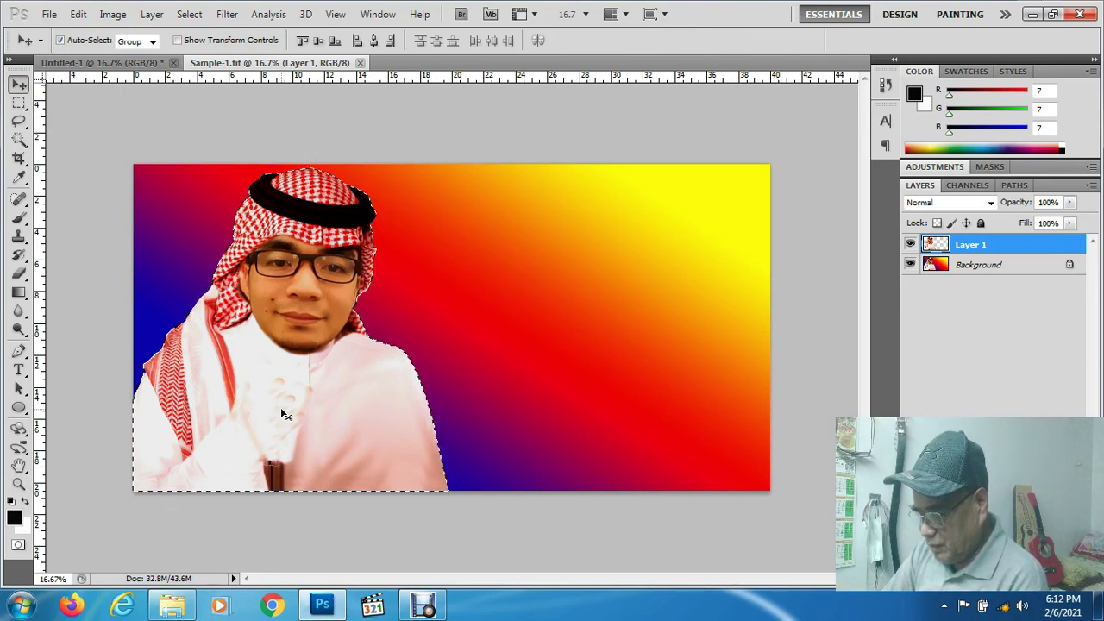
pyautogui.click(285, 414)
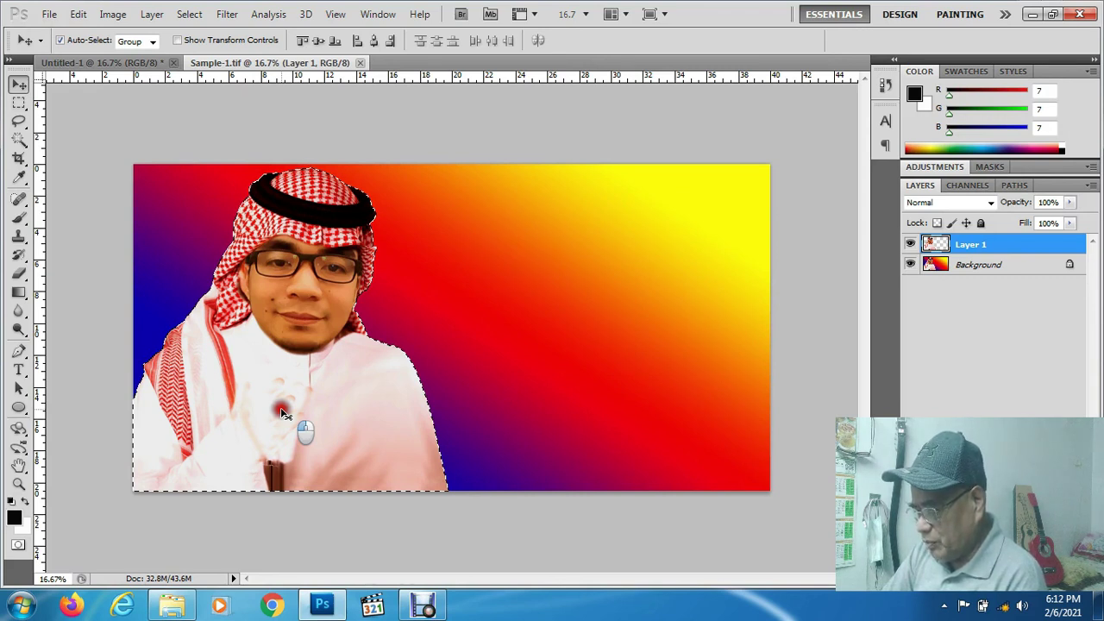
pyautogui.moveTo(292, 405)
pyautogui.mouseDown()
pyautogui.moveTo(578, 396)
pyautogui.moveTo(608, 403)
pyautogui.moveTo(602, 414)
pyautogui.mouseUp()
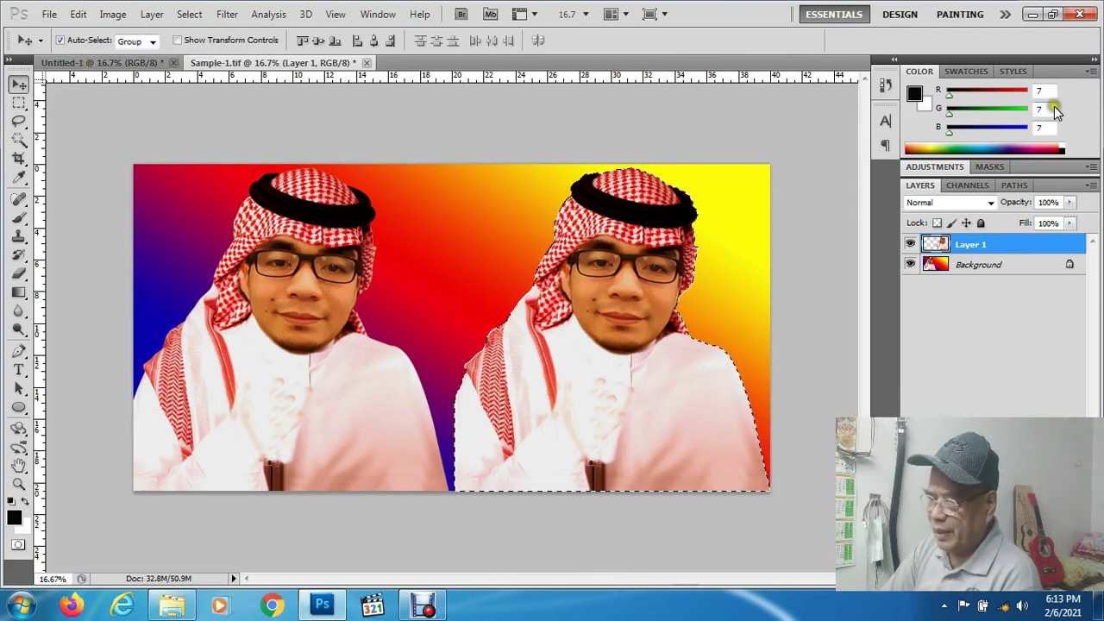
pyautogui.click(1032, 15)
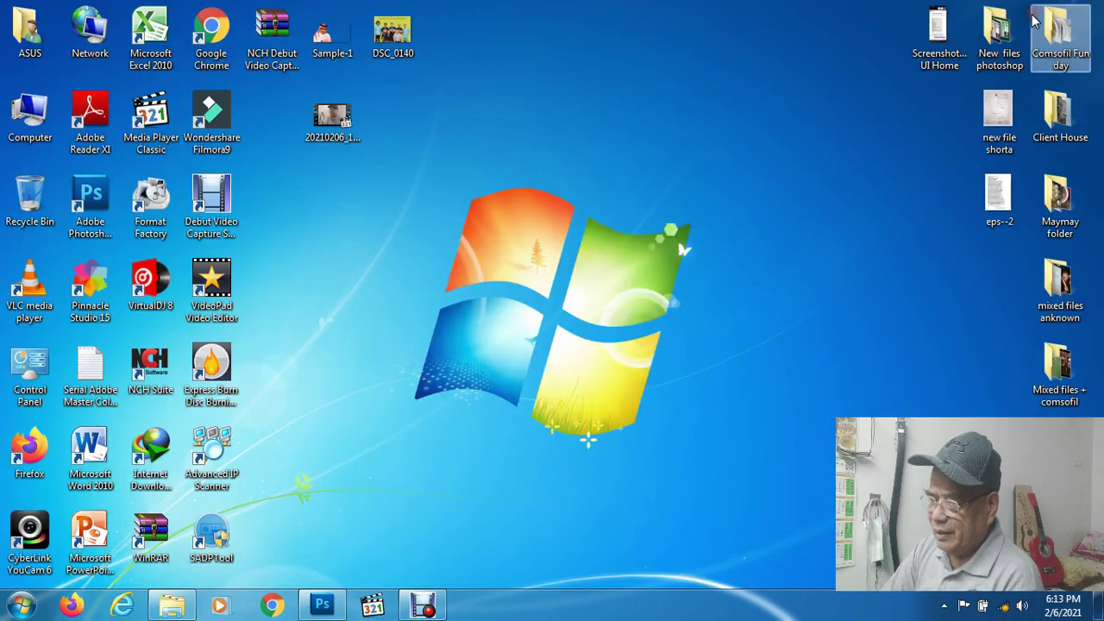
pyautogui.moveTo(392, 34)
pyautogui.mouseDown()
pyautogui.moveTo(444, 407)
pyautogui.moveTo(698, 45)
pyautogui.mouseUp()
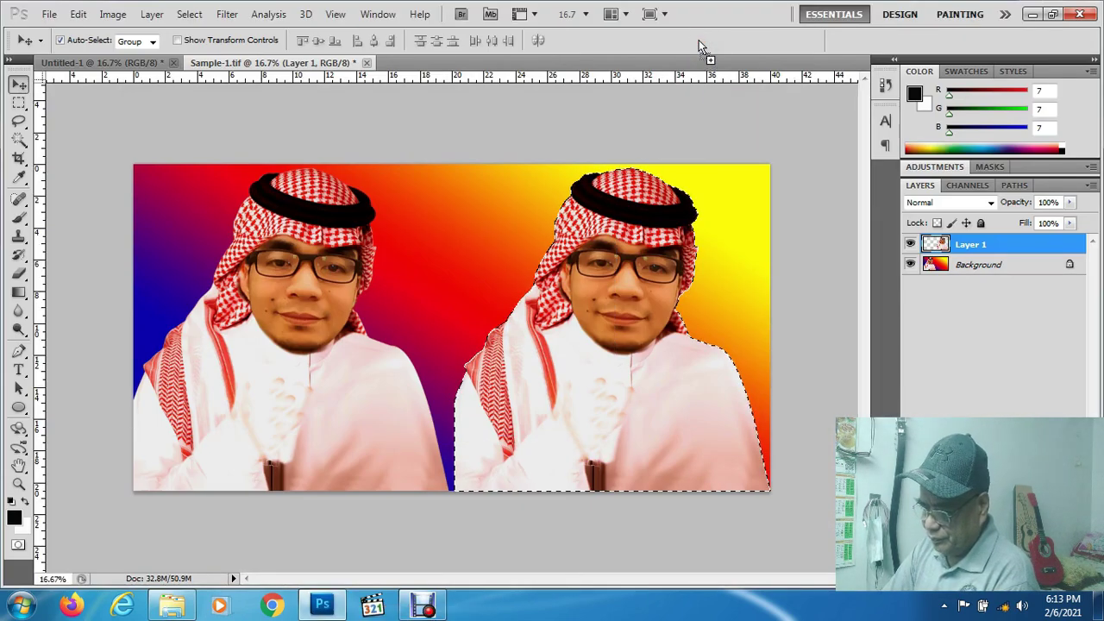
# - Drop DSC_0140.JPG into Photoshop to open the group photo as a third document
pyautogui.moveTo(698, 39); pyautogui.dragTo(699, 40)
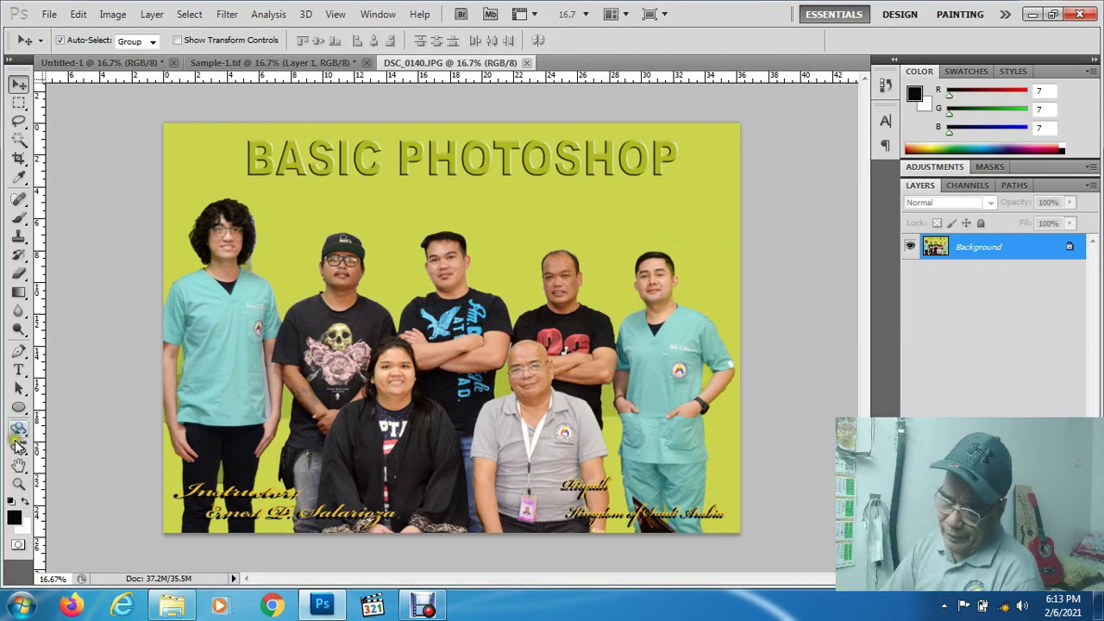
# - Zoom the group photo to 50% and pan to the curly-haired man on the left
pyautogui.click(19, 484)
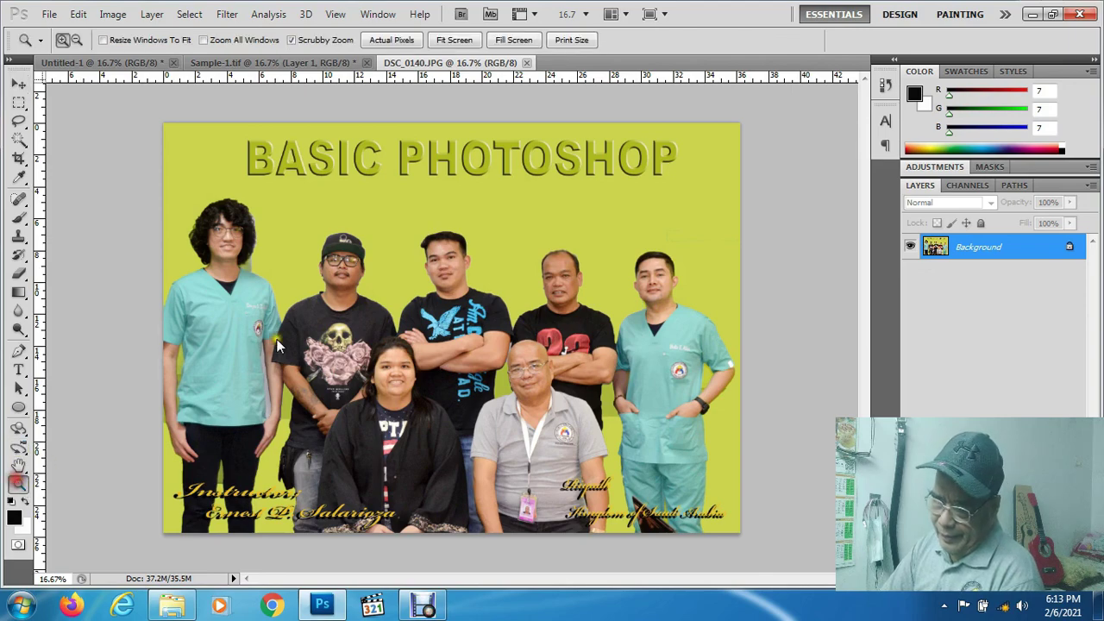
pyautogui.click(281, 244)
pyautogui.click(279, 243)
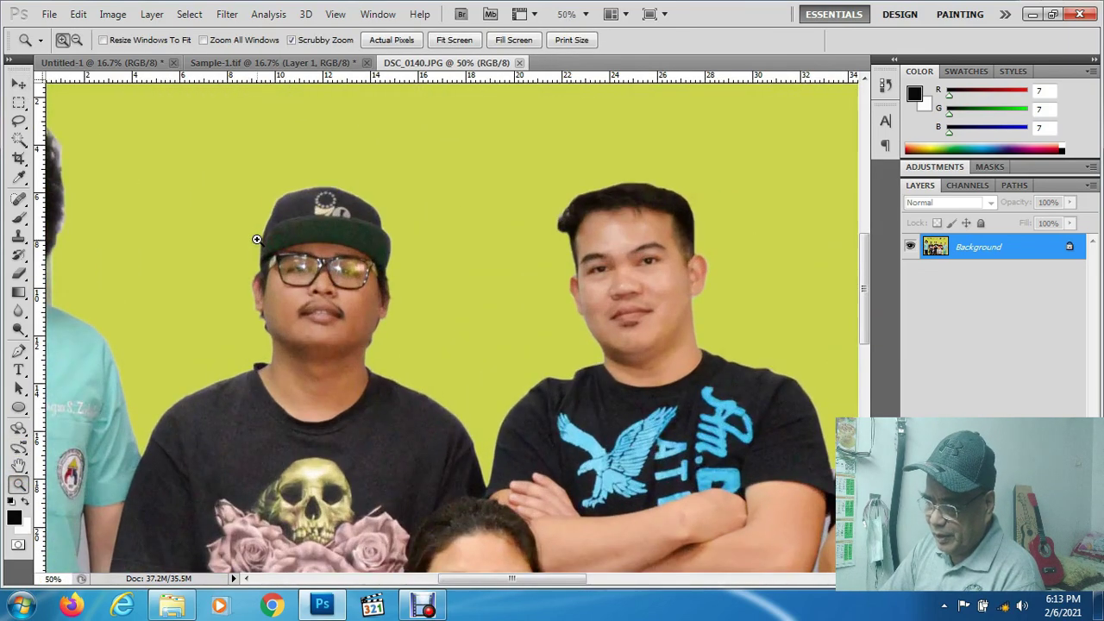
pyautogui.moveTo(250, 261); pyautogui.dragTo(517, 311)
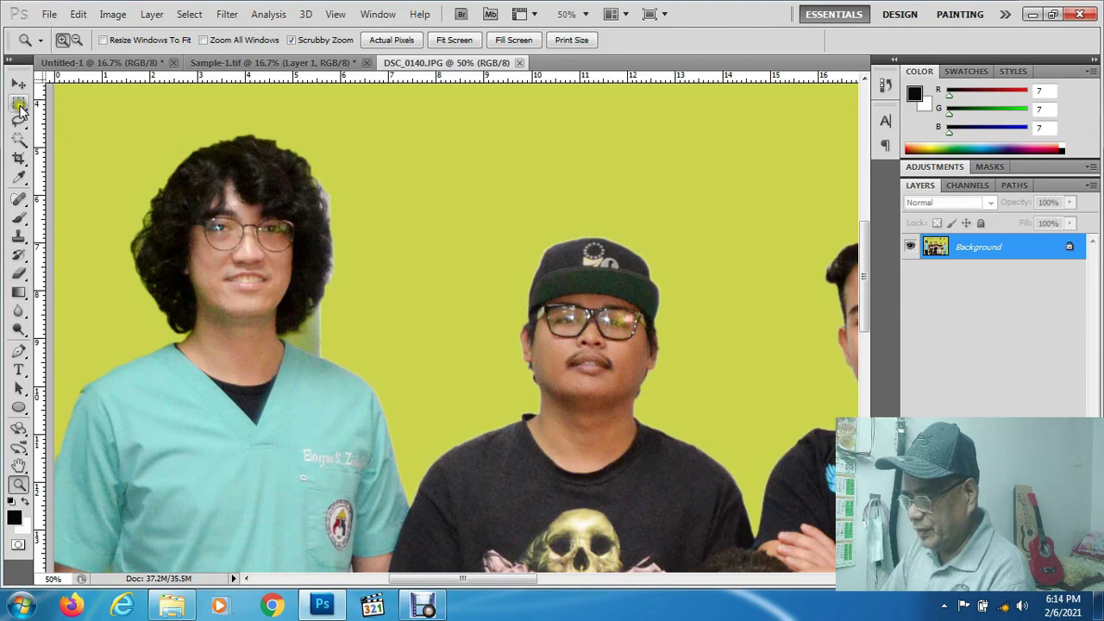
# - Draw a rectangular marquee around the curly-haired man's head
pyautogui.click(18, 104)
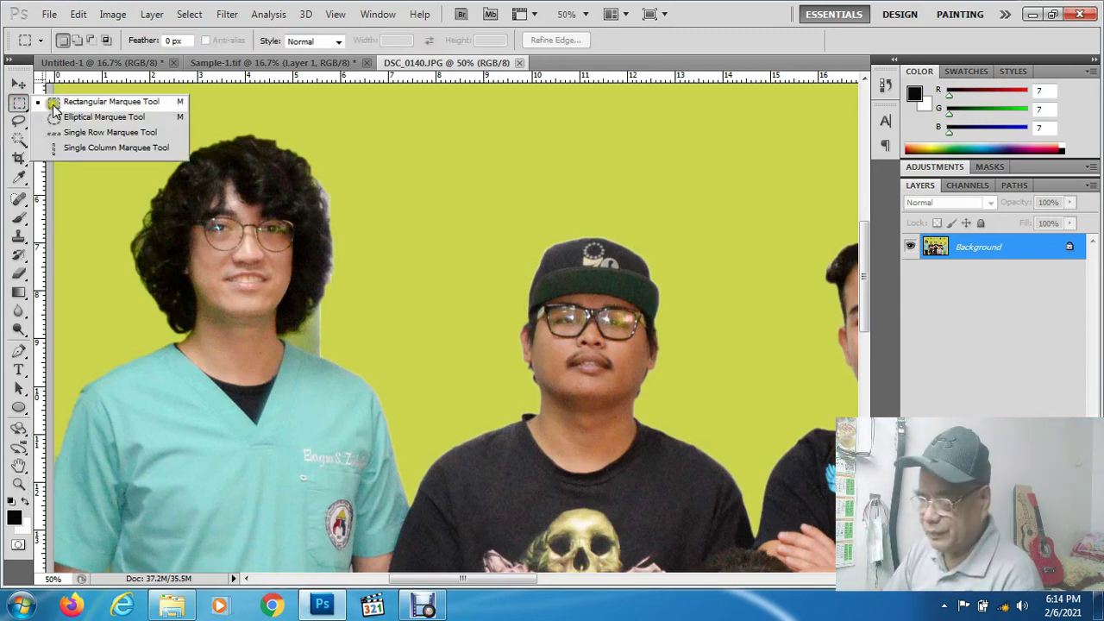
pyautogui.click(54, 107)
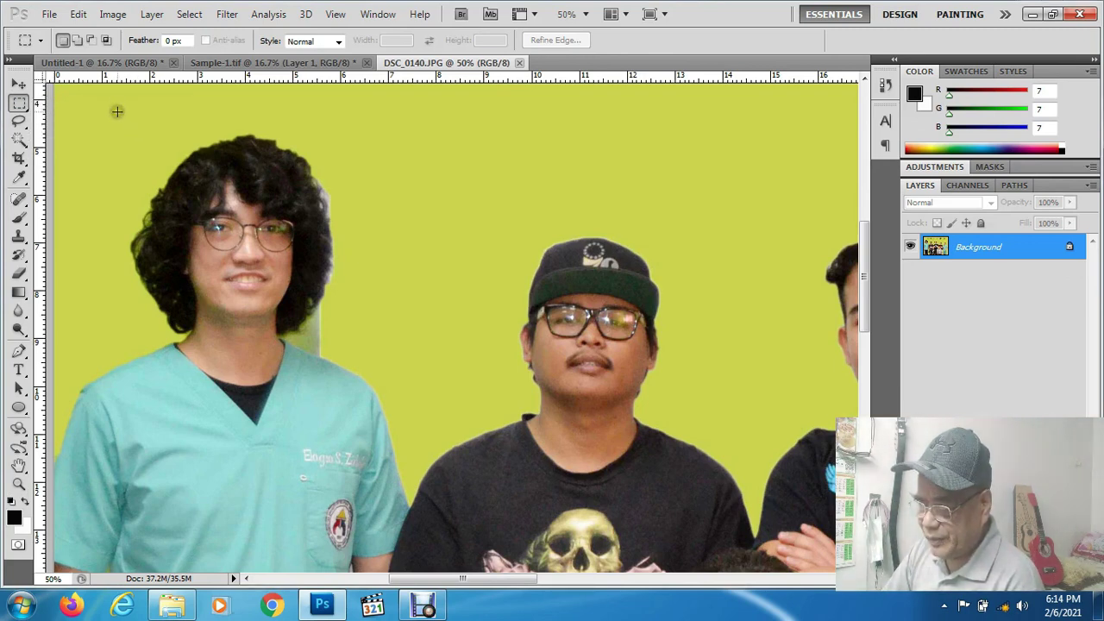
pyautogui.moveTo(117, 111)
pyautogui.mouseDown()
pyautogui.moveTo(327, 338)
pyautogui.moveTo(340, 335)
pyautogui.mouseUp()
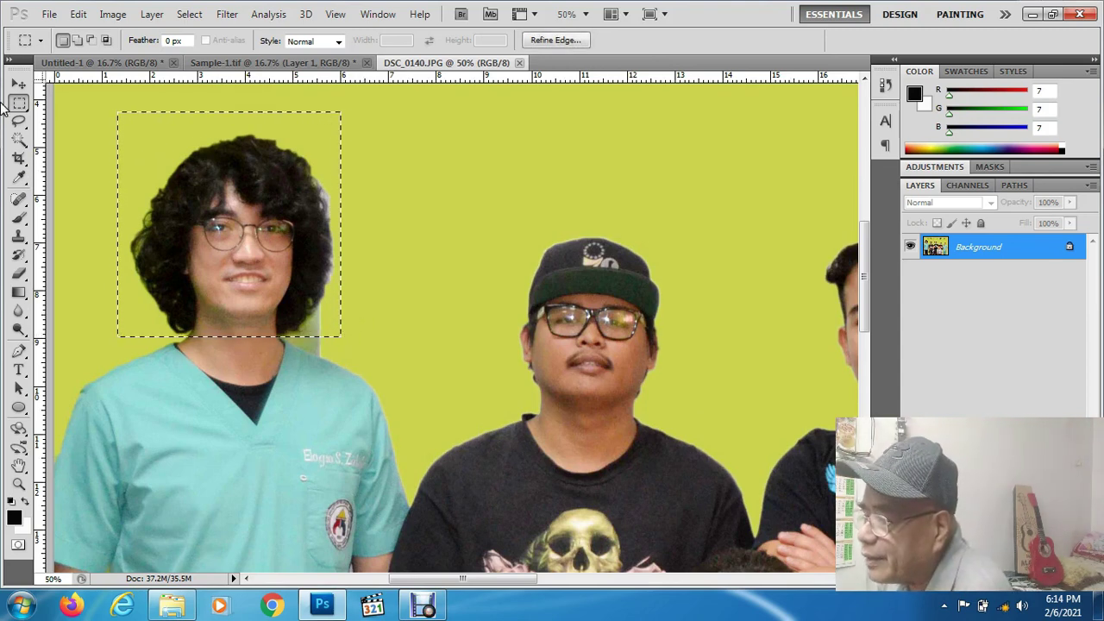
# - Move the selected face right onto the capped man's head and start Free Transform
pyautogui.click(19, 85)
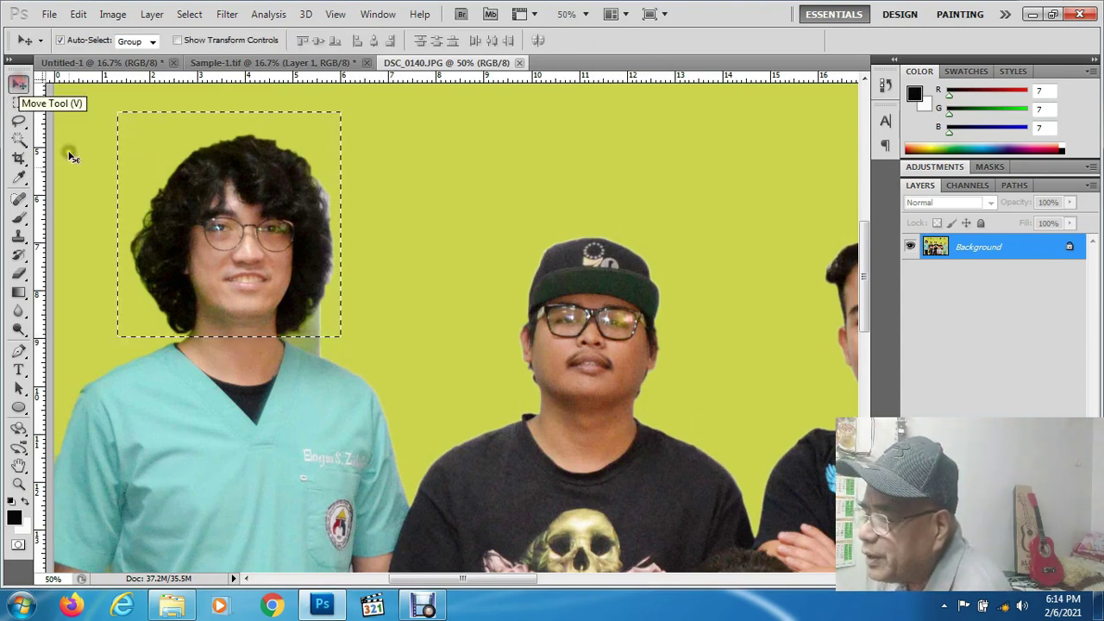
pyautogui.moveTo(217, 277)
pyautogui.mouseDown()
pyautogui.moveTo(466, 289)
pyautogui.moveTo(562, 350)
pyautogui.mouseUp()
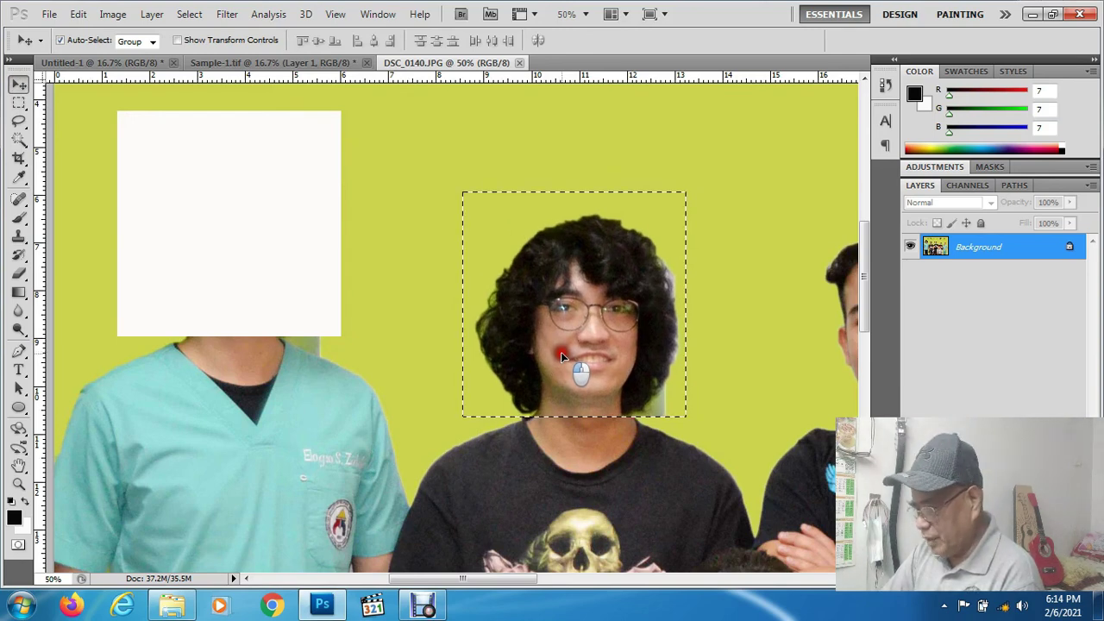
pyautogui.moveTo(561, 356); pyautogui.dragTo(561, 355)
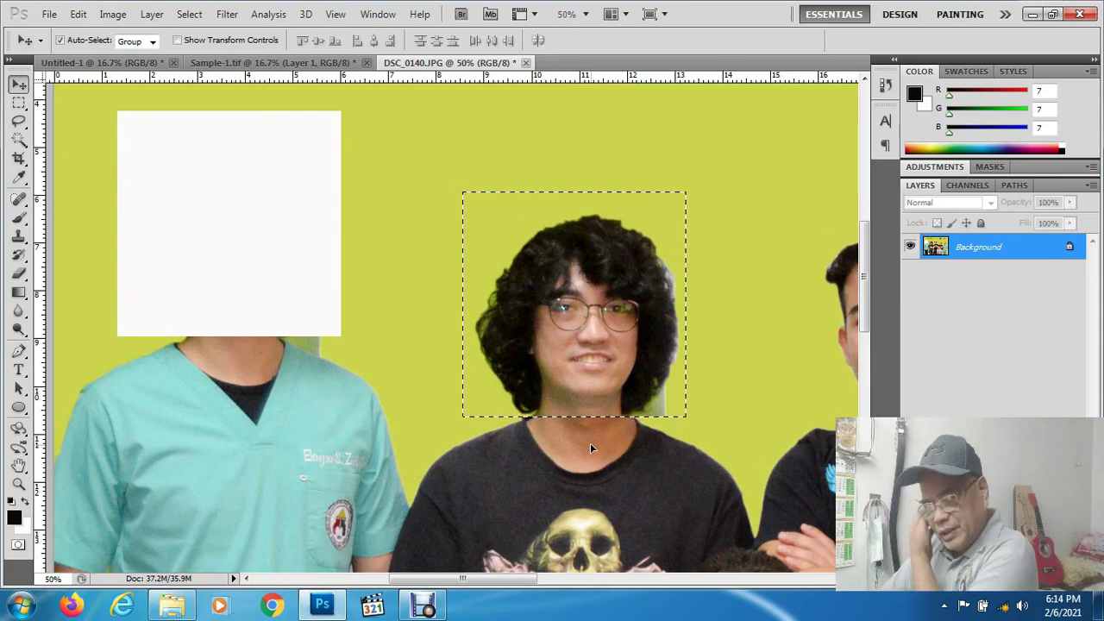
pyautogui.hotkey('ctrl', 't')
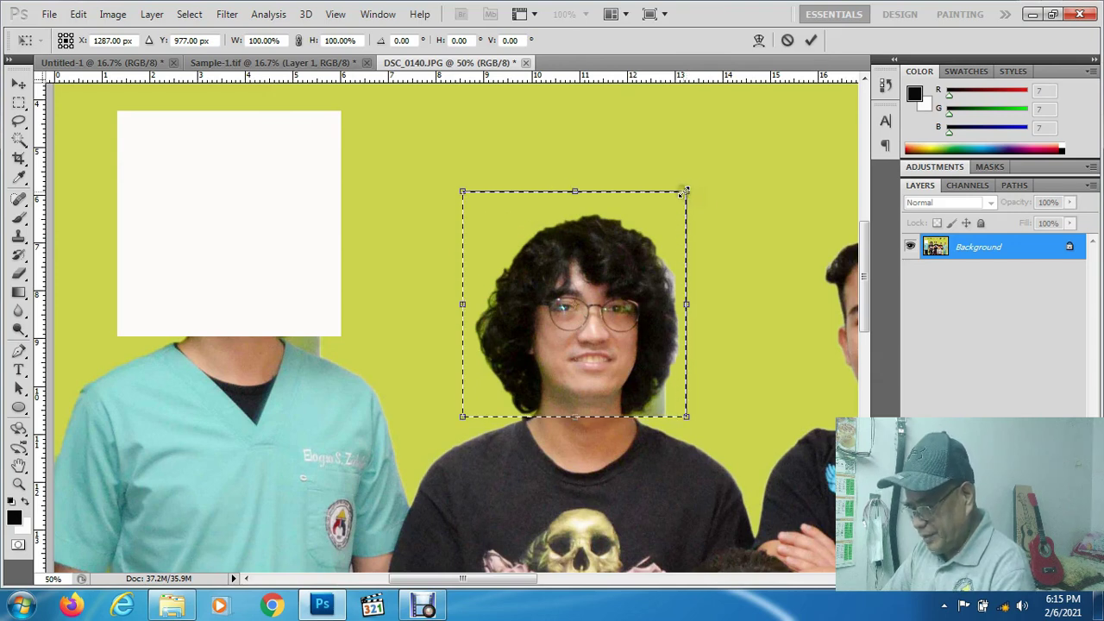
# - Scale the moved face up to about 107%, nudge it left, and commit the transform
pyautogui.moveTo(683, 189); pyautogui.dragTo(704, 179)
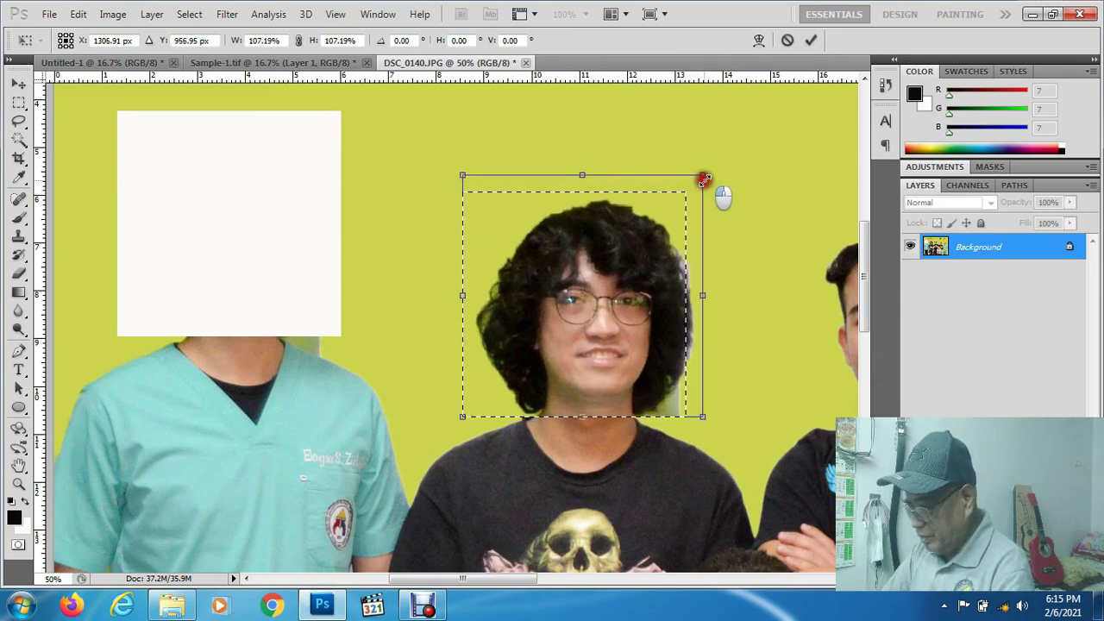
pyautogui.moveTo(618, 371); pyautogui.dragTo(615, 375)
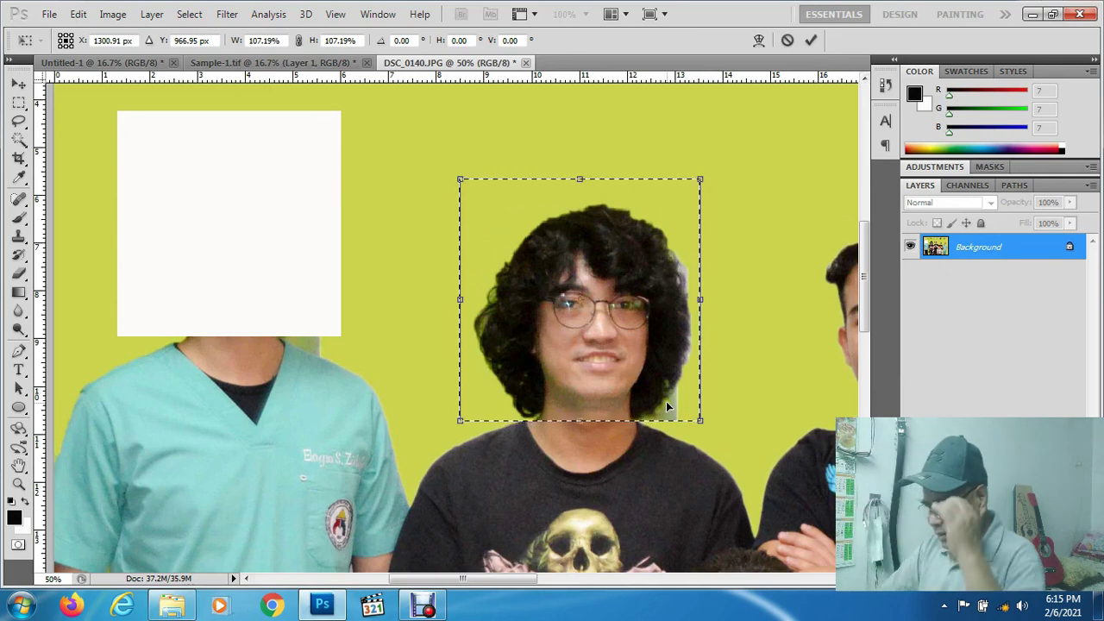
pyautogui.press('Return')
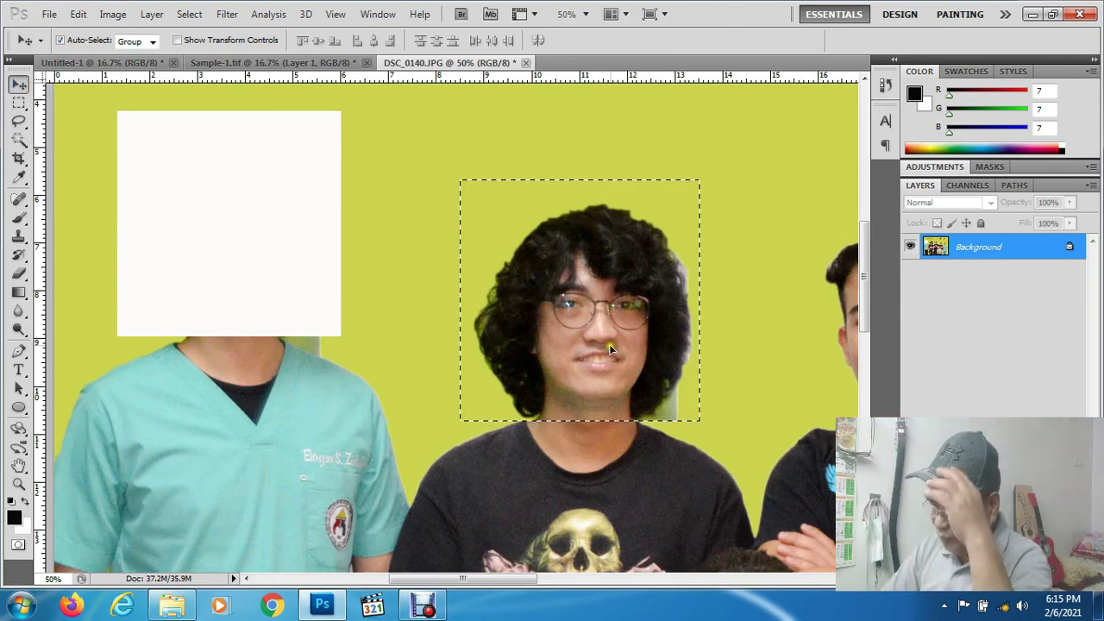
# - Nudge the face up-left, then step back through history to restore both men's faces
pyautogui.moveTo(609, 344)
pyautogui.mouseDown()
pyautogui.moveTo(253, 256)
pyautogui.moveTo(604, 314)
pyautogui.moveTo(521, 291)
pyautogui.moveTo(210, 252)
pyautogui.moveTo(601, 334)
pyautogui.mouseUp()
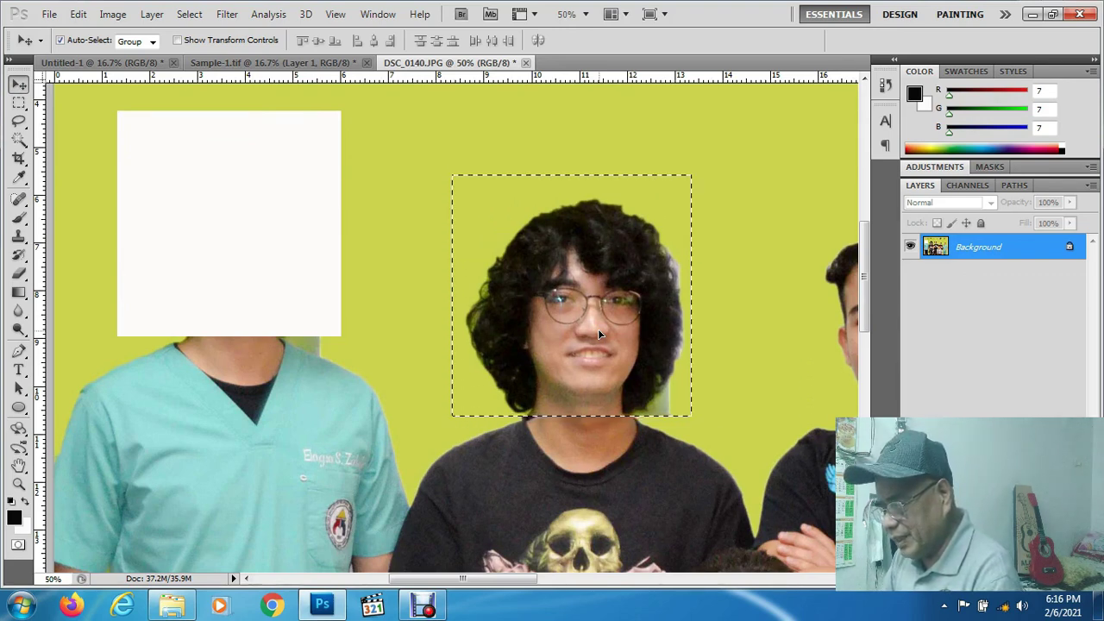
pyautogui.hotkey('ctrl', 'z')
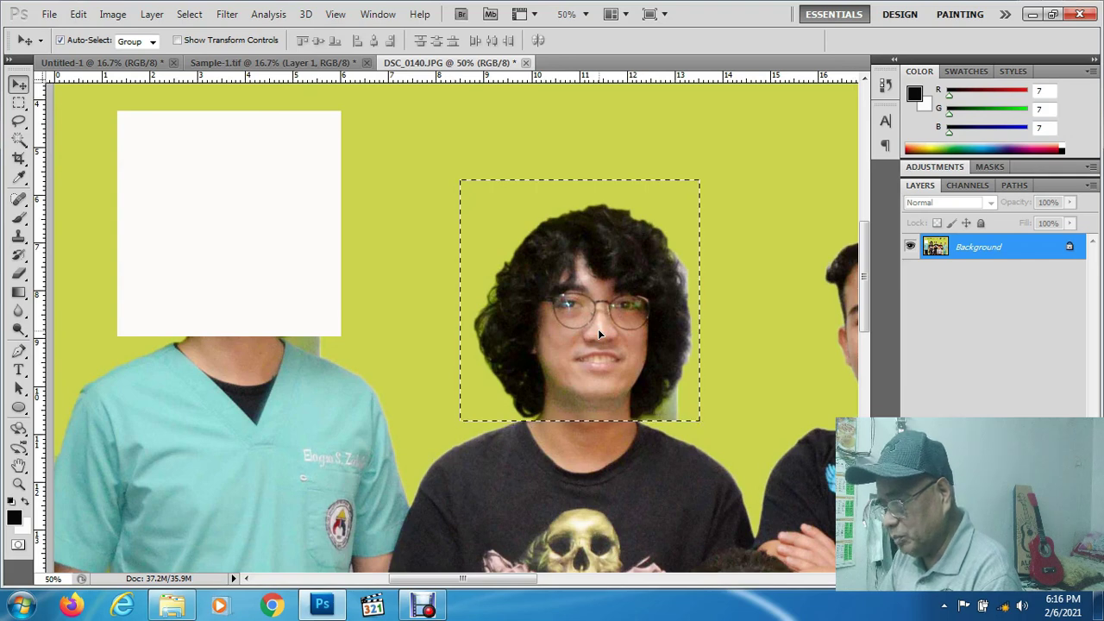
pyautogui.hotkey('ctrl', 'alt', 'z')
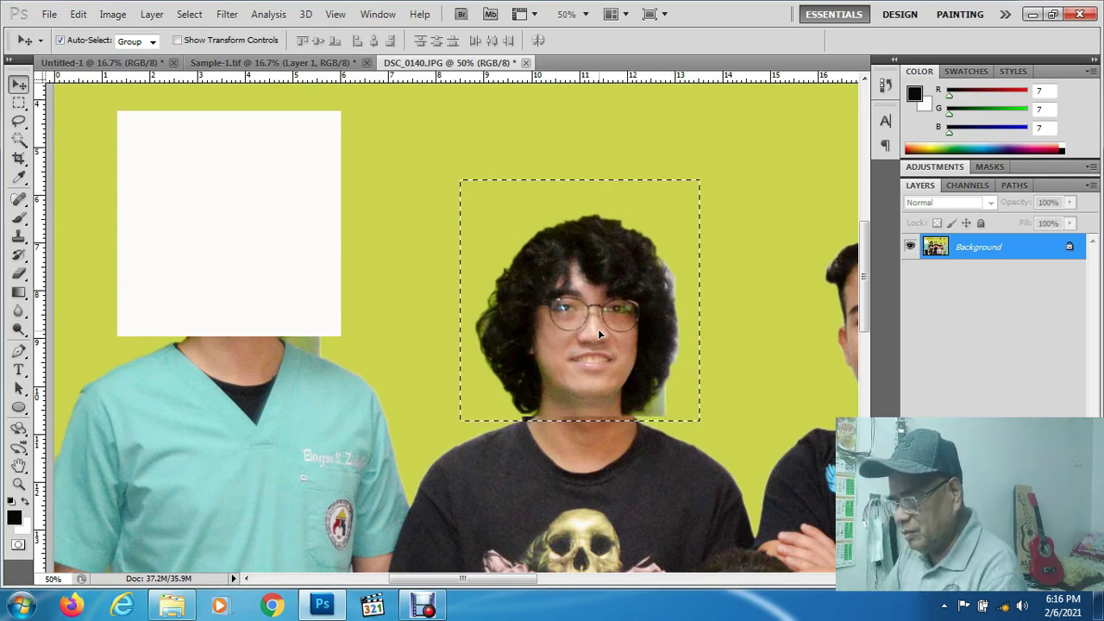
pyautogui.hotkey('ctrl', 'alt', 'z')
pyautogui.hotkey('ctrl', 'alt', 'z')
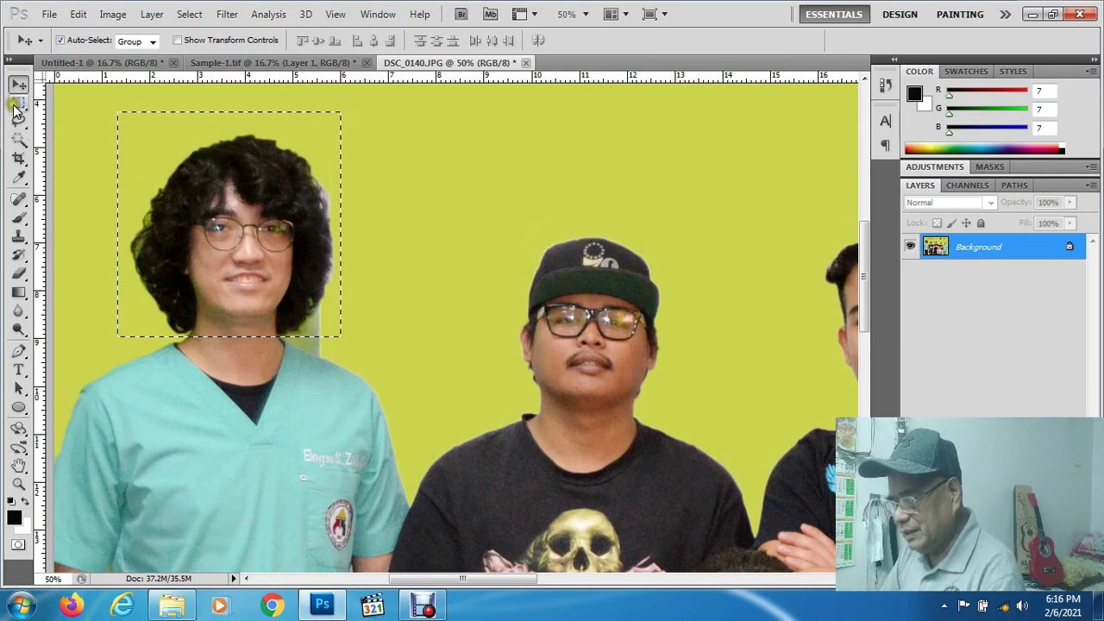
# - Deselect the face rectangle with the Rectangular Marquee and return to the Move tool
pyautogui.click(17, 103)
pyautogui.click(495, 211)
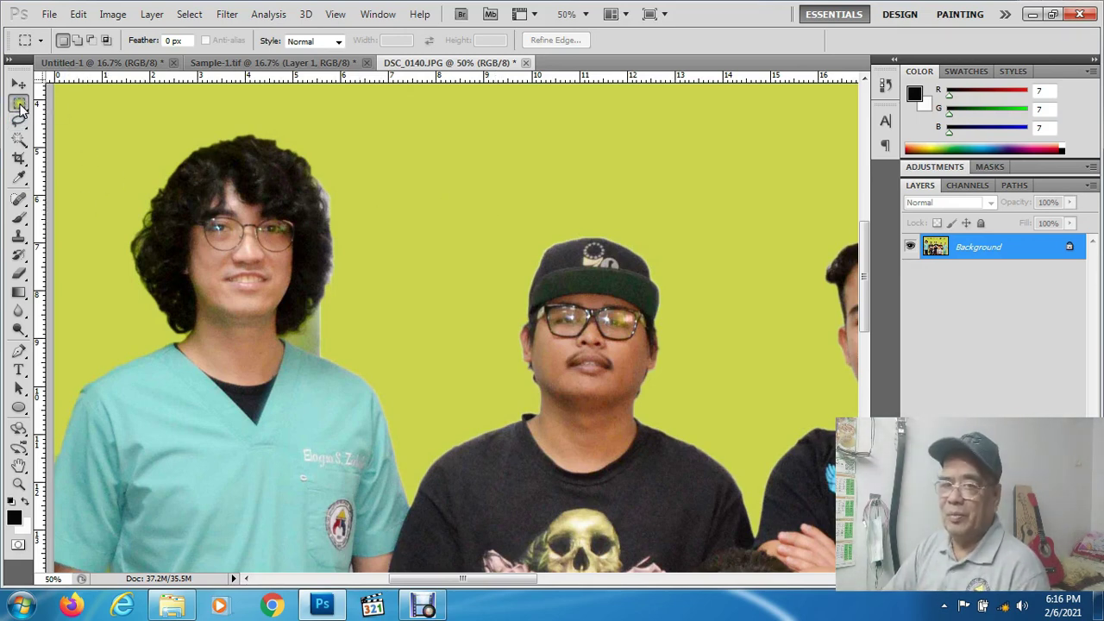
pyautogui.click(19, 85)
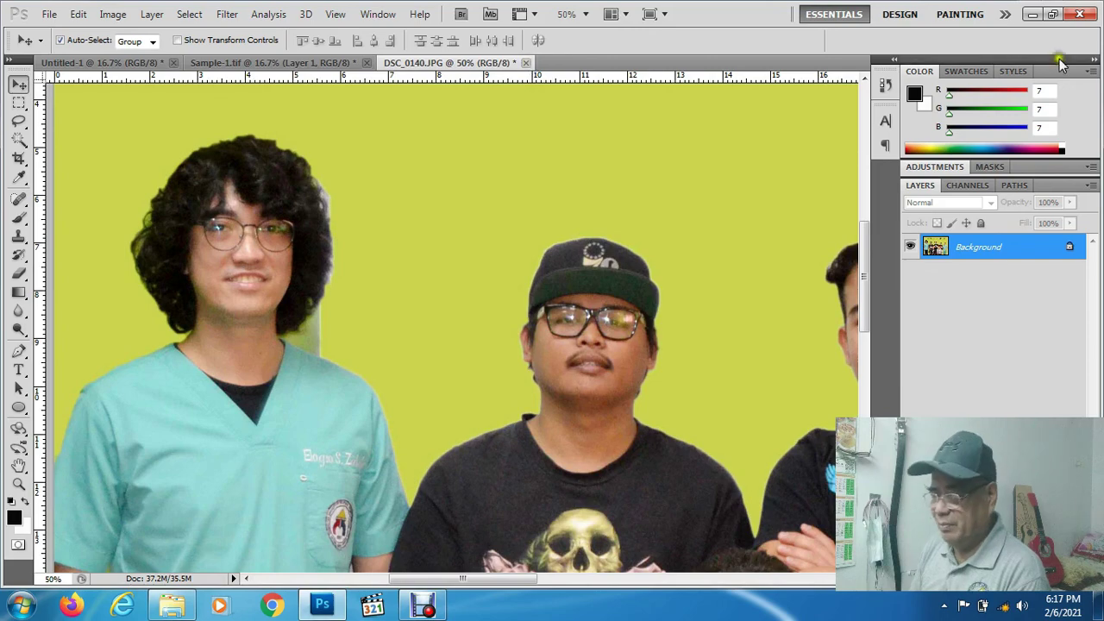
# - Close DSC_0140.JPG and return to Debut Video Capture showing the 'Thank you for watching' card
pyautogui.click(527, 63)
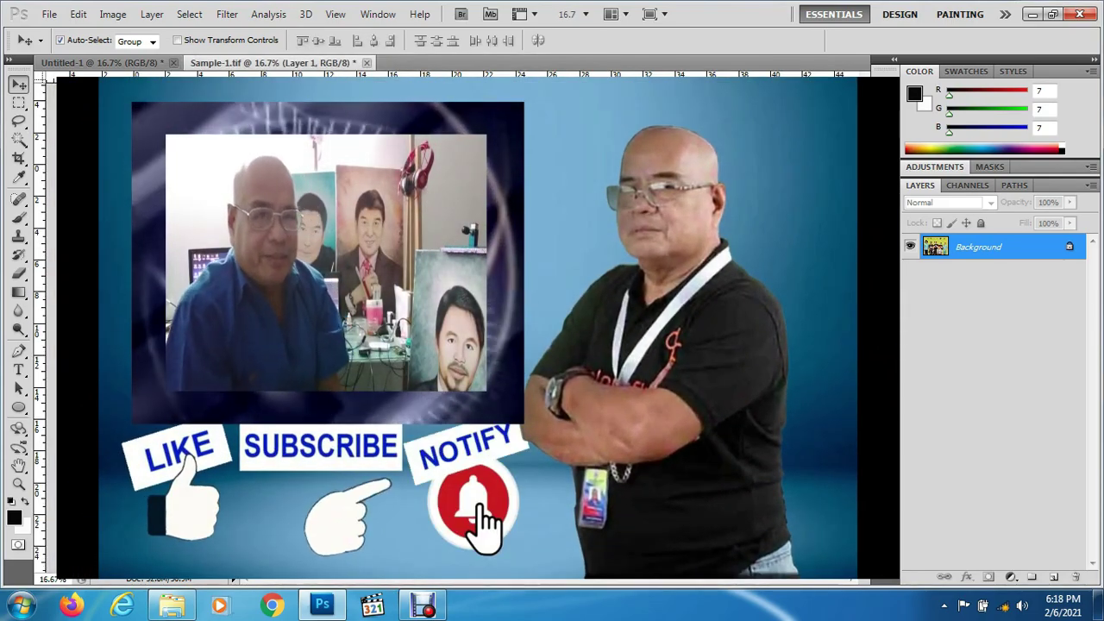
pyautogui.click(411, 609)
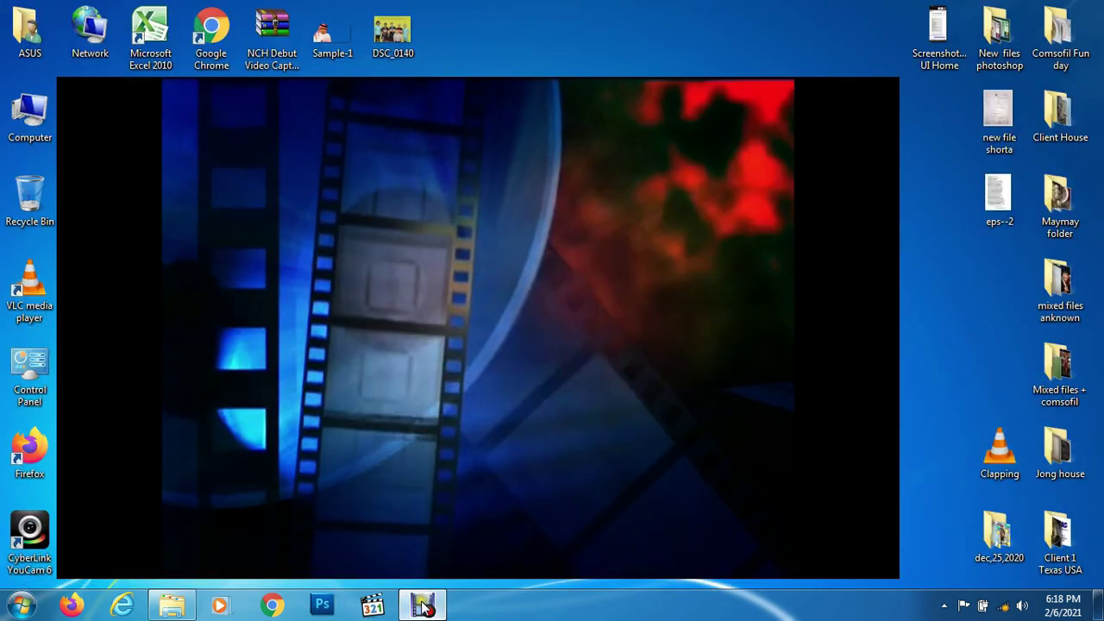
pyautogui.click(422, 608)
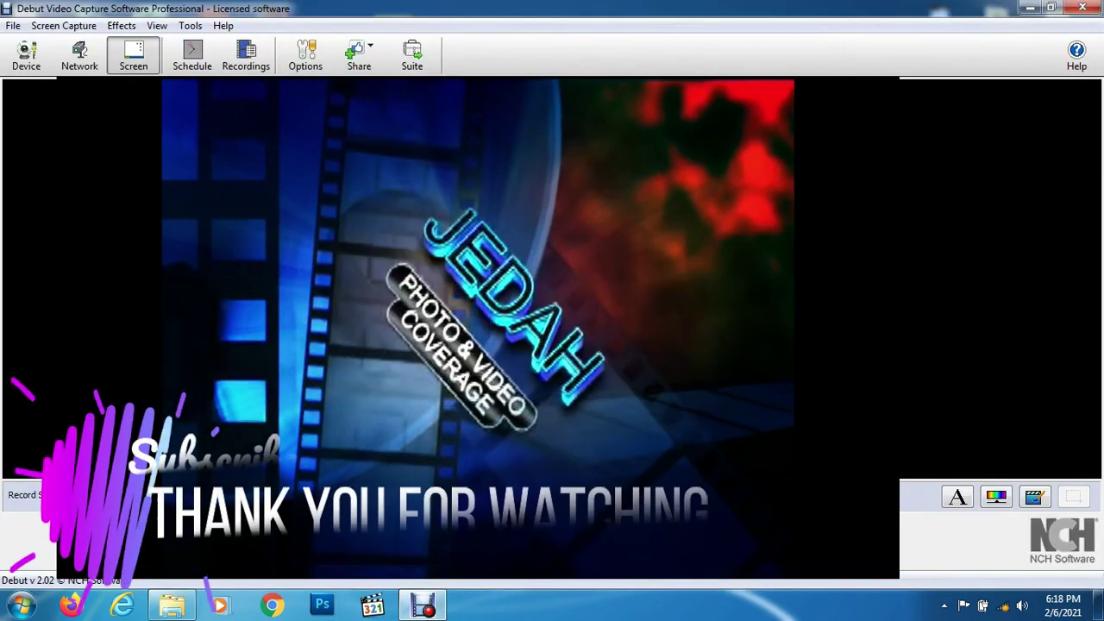